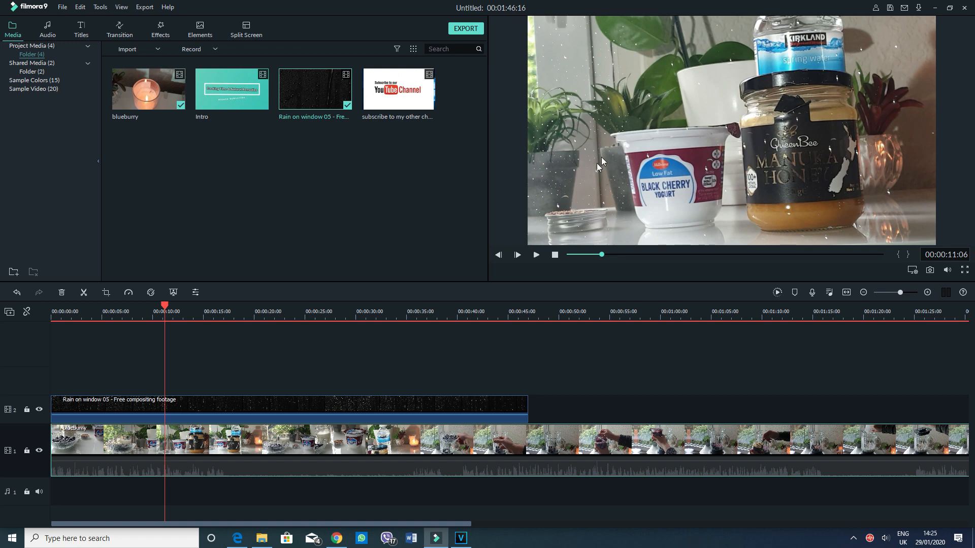
- Play the unrendered timeline preview from about 11 seconds and pause it after several seconds
click(537, 256)
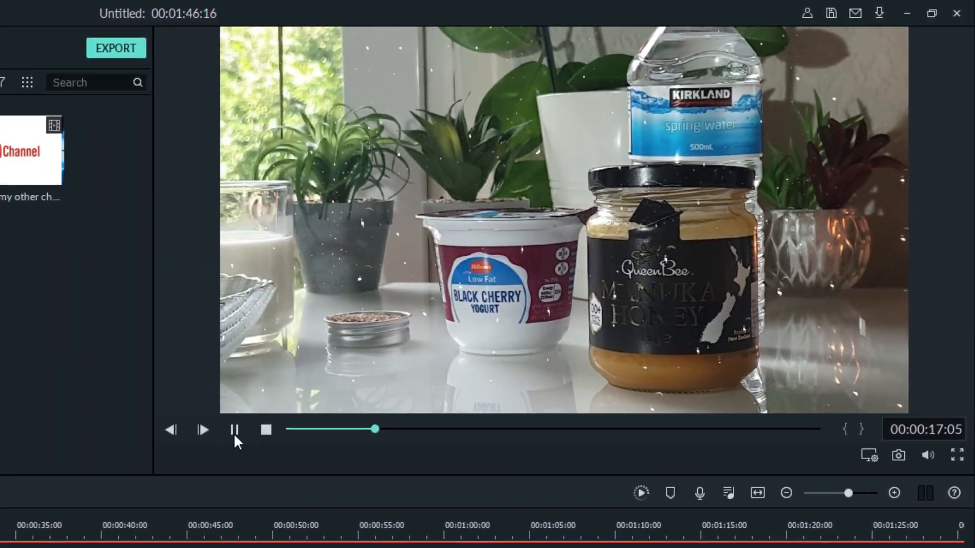
click(235, 432)
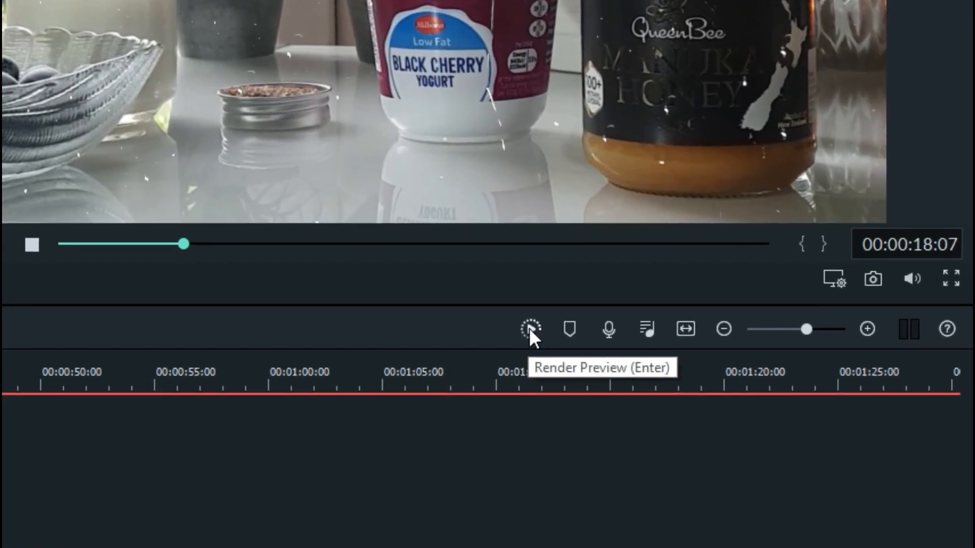
- Render the timeline preview and play it back briefly from about 2 seconds
click(202, 311)
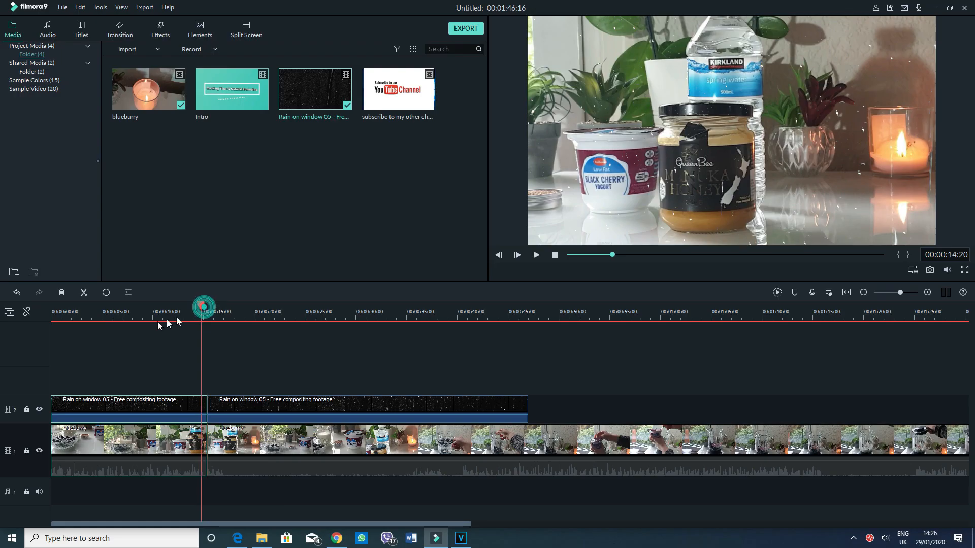
drag(160, 325, 76, 334)
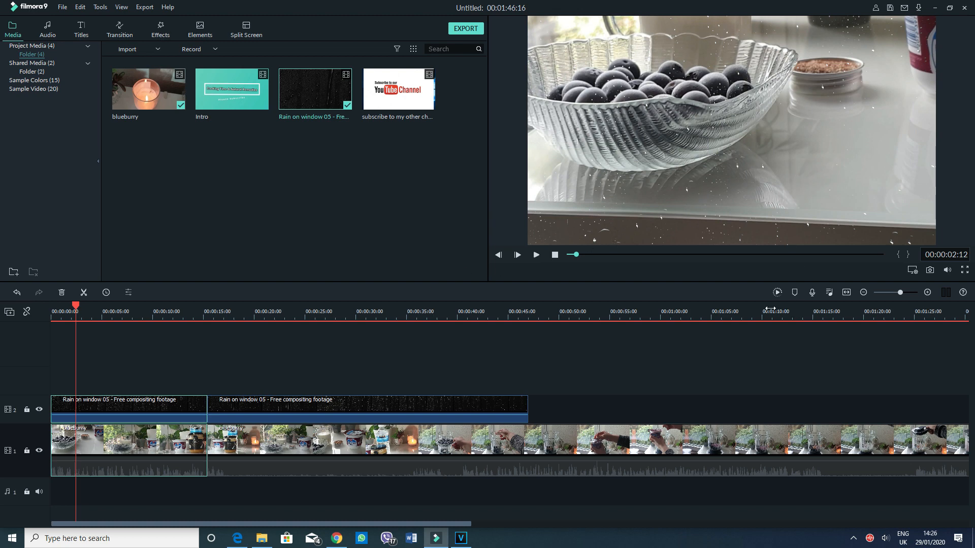
click(777, 293)
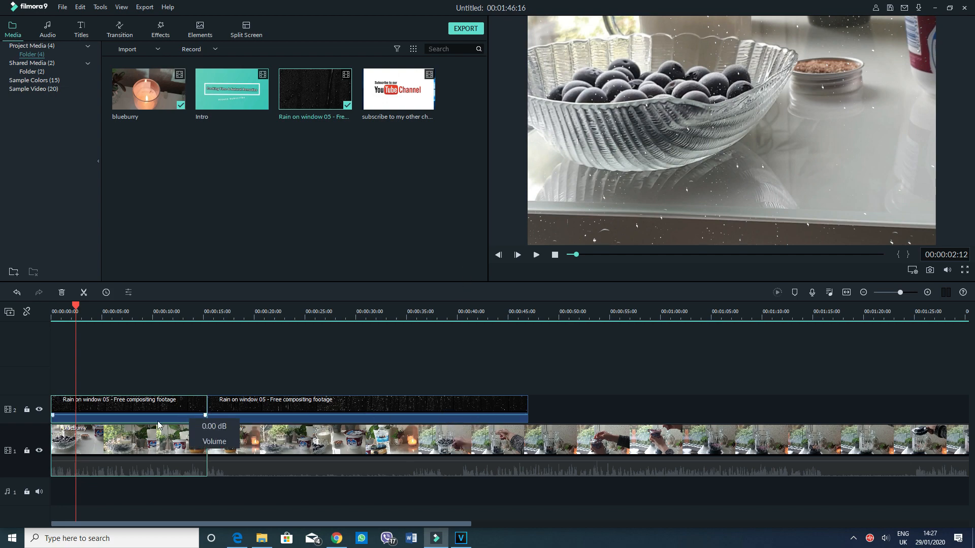
click(537, 255)
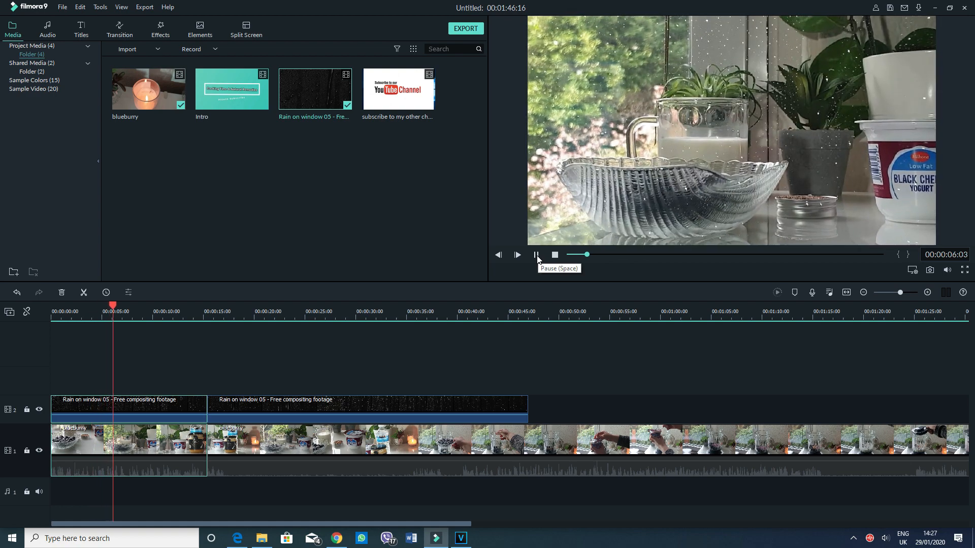
click(537, 256)
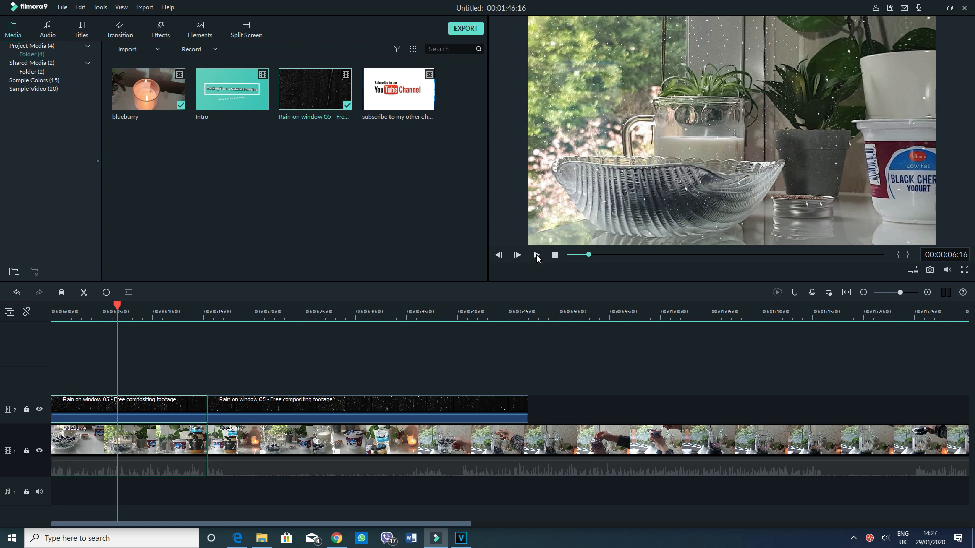
- Switch to VEGAS Pro and split the soft box clip at 00:01:55;11
click(459, 541)
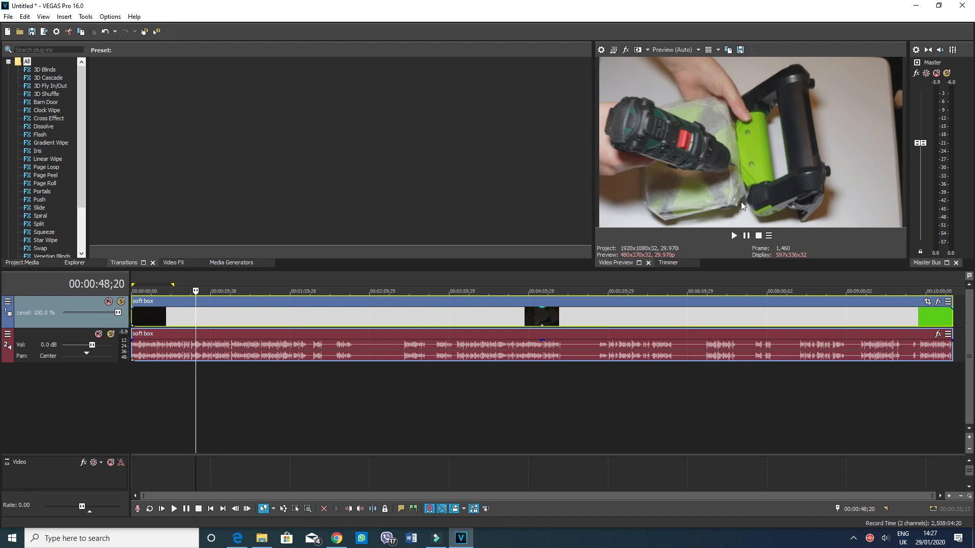
click(291, 316)
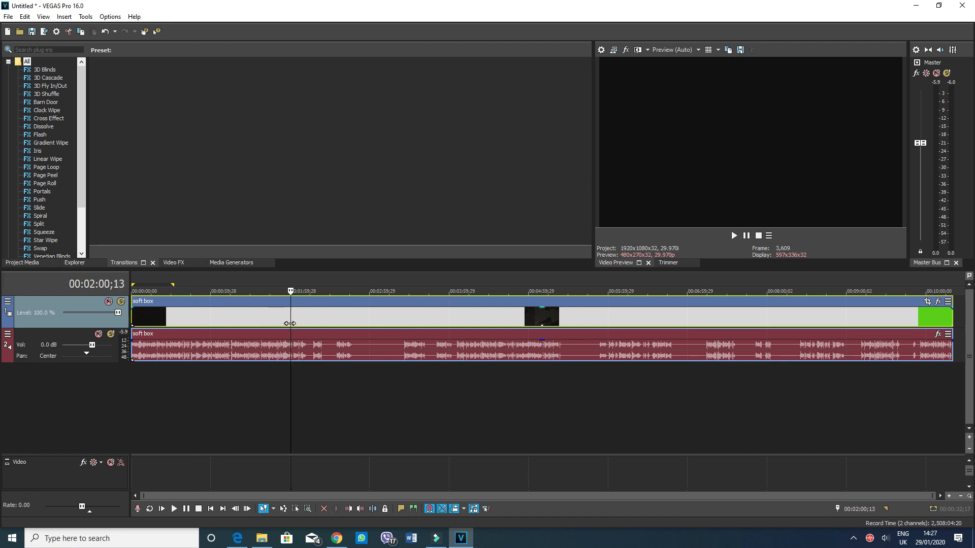
mouse_move(290, 323)
mouse_down()
mouse_move(325, 327)
mouse_move(258, 325)
mouse_move(284, 321)
mouse_up()
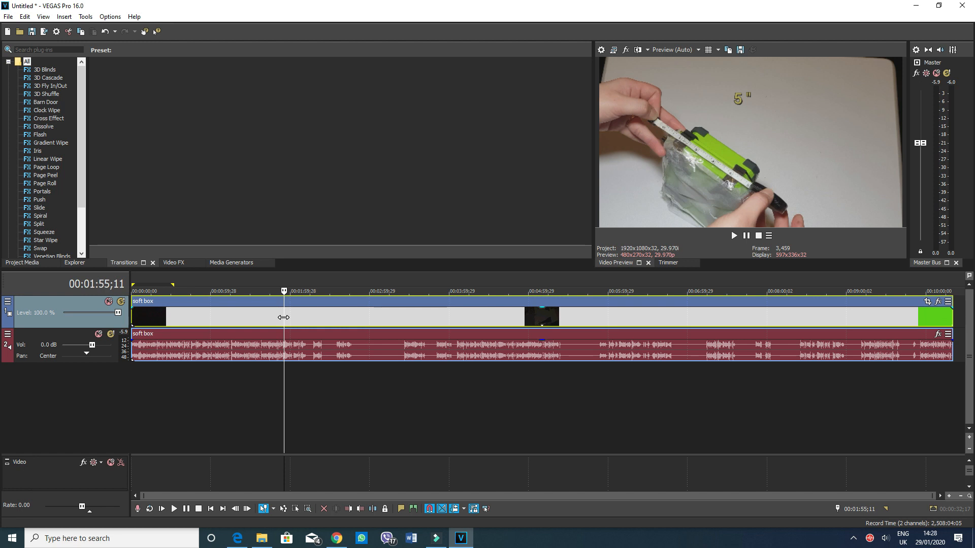
key(s)
- Extend the loop region's end to the split point so it covers the first soft box segment
click(198, 314)
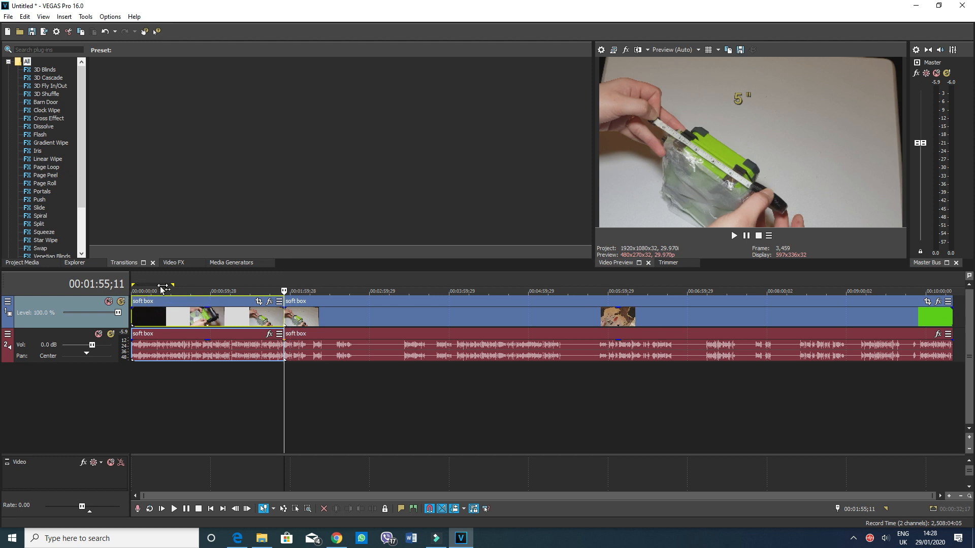
drag(172, 288, 284, 298)
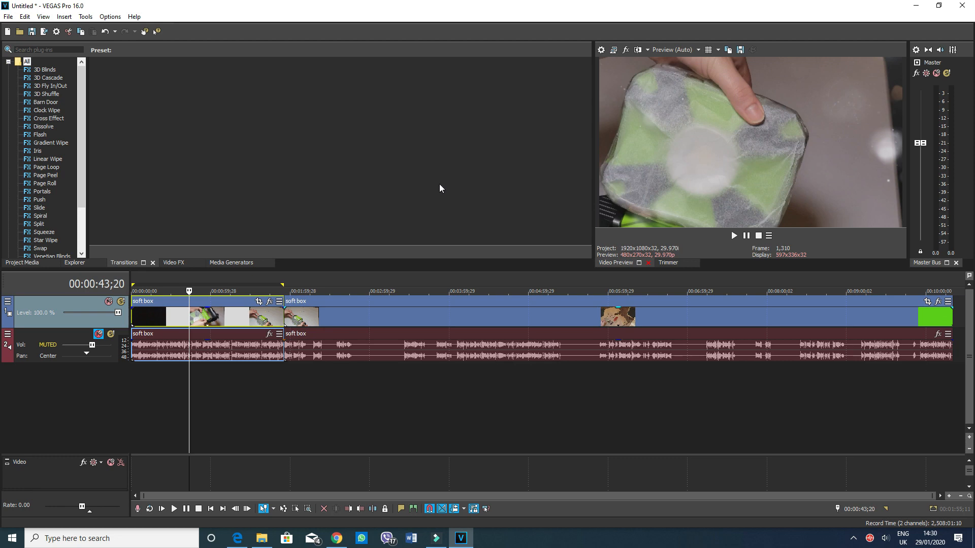
- Set the Dynamic RAM Preview max to 0 MB in the video preferences
right_click(687, 144)
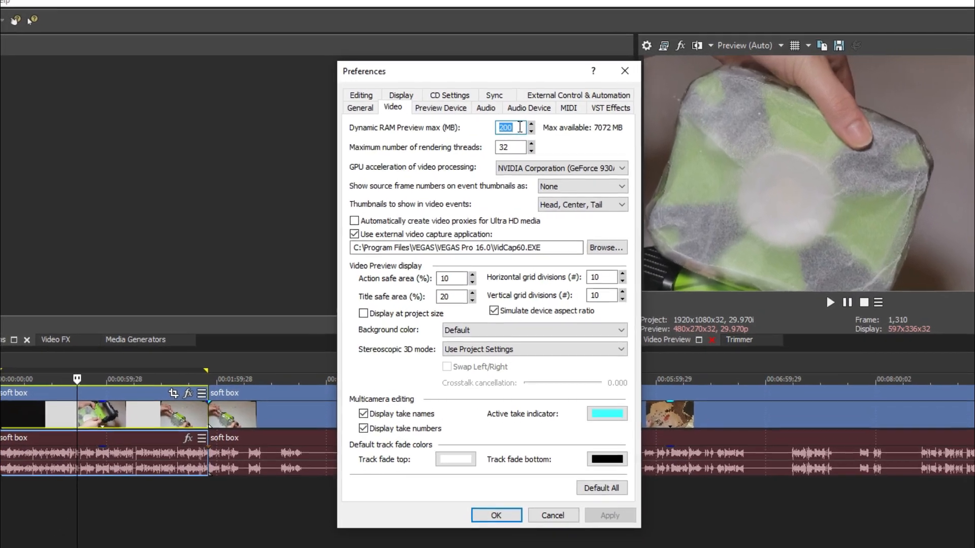
click(512, 115)
text(0)
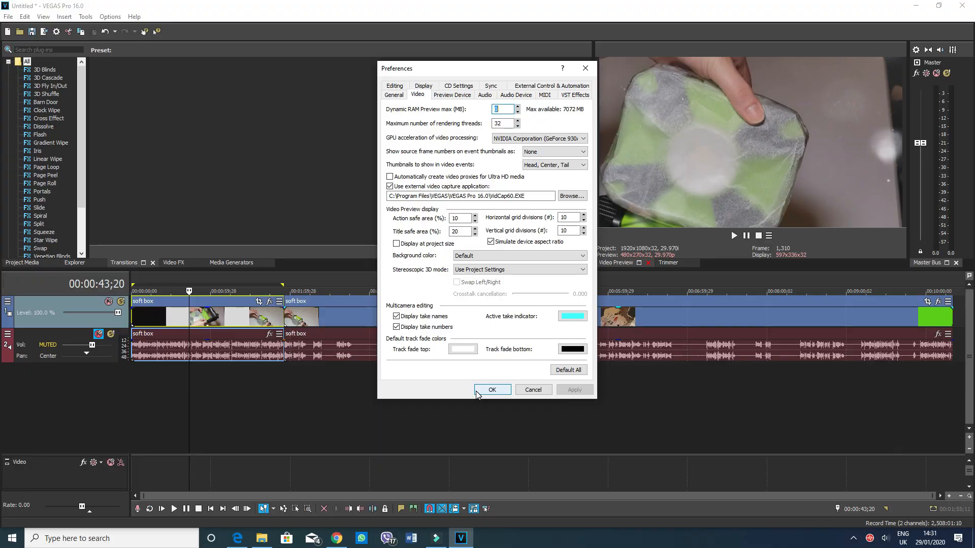
click(492, 390)
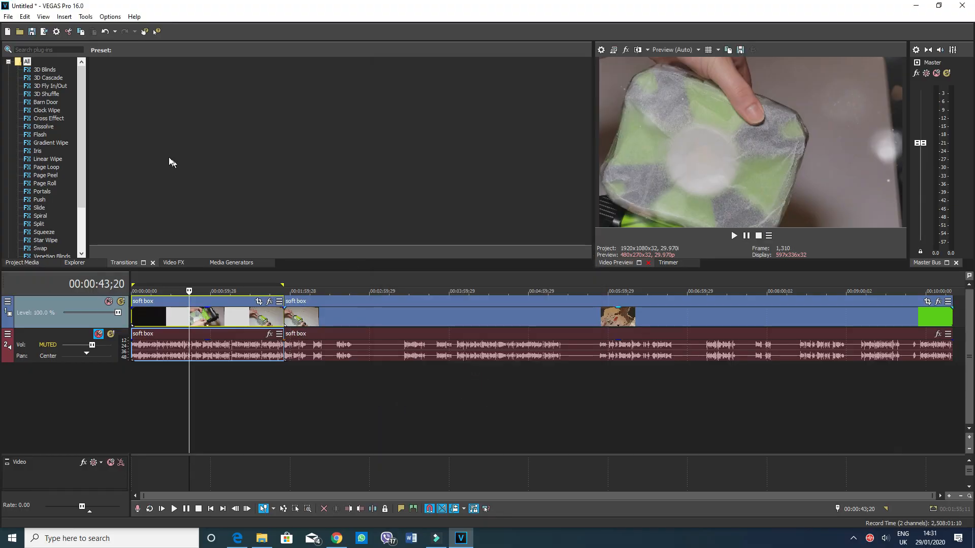
- Run the clean-up of the prerendered video files
click(85, 18)
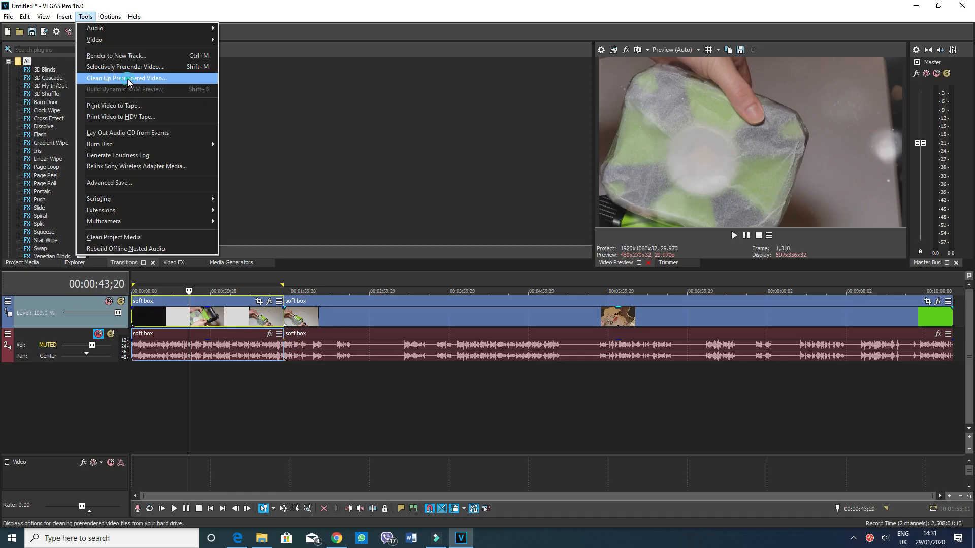
click(127, 78)
click(513, 236)
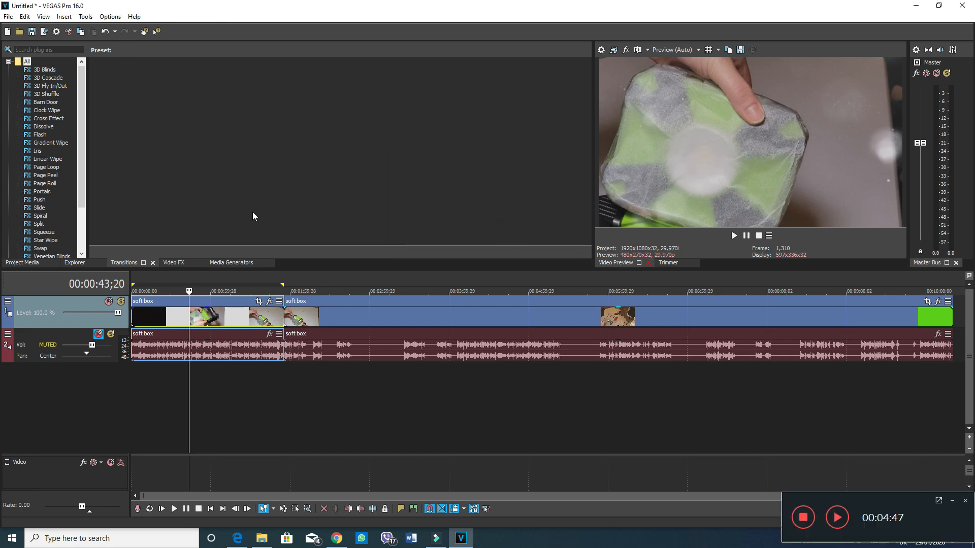
- Start a selective video prerender with the Video for Windows format and the HD 1080-25p YUV template
click(85, 17)
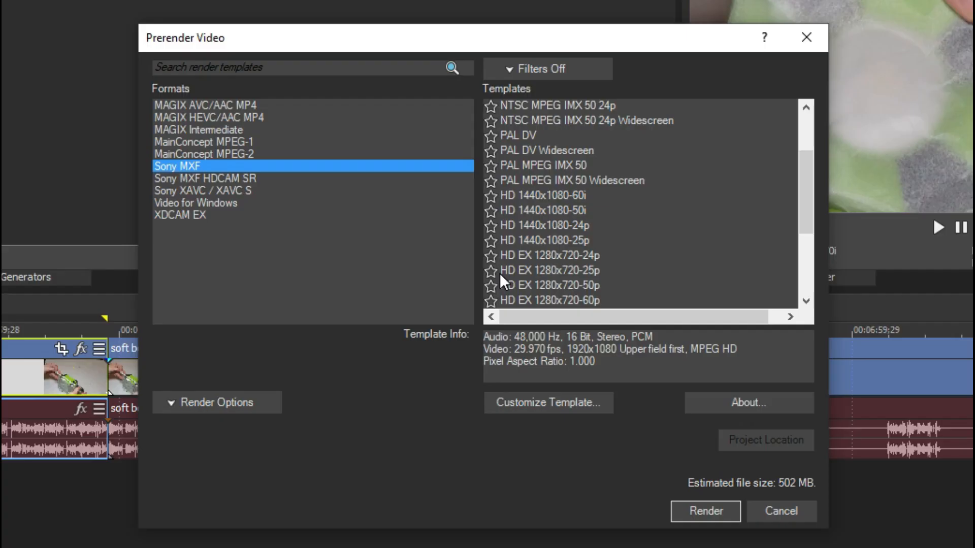
click(167, 201)
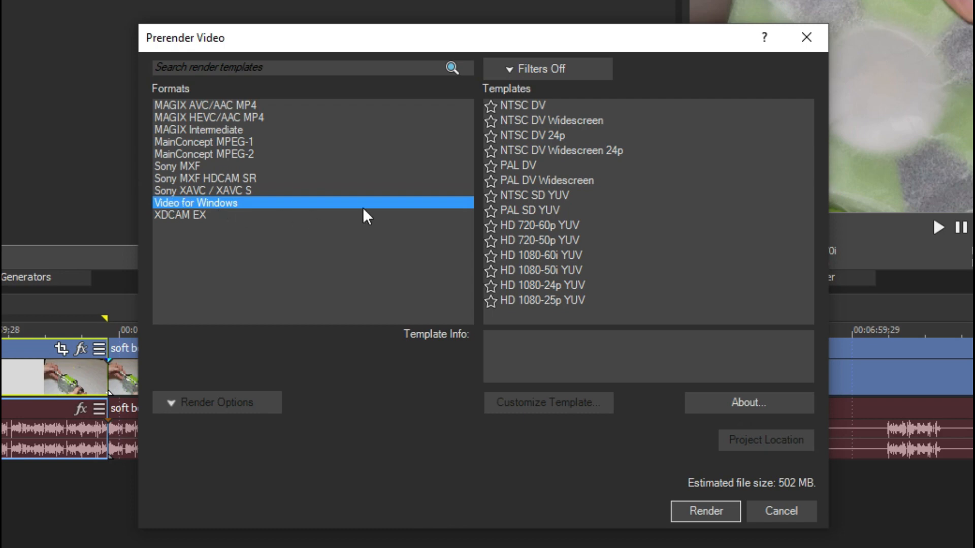
click(510, 305)
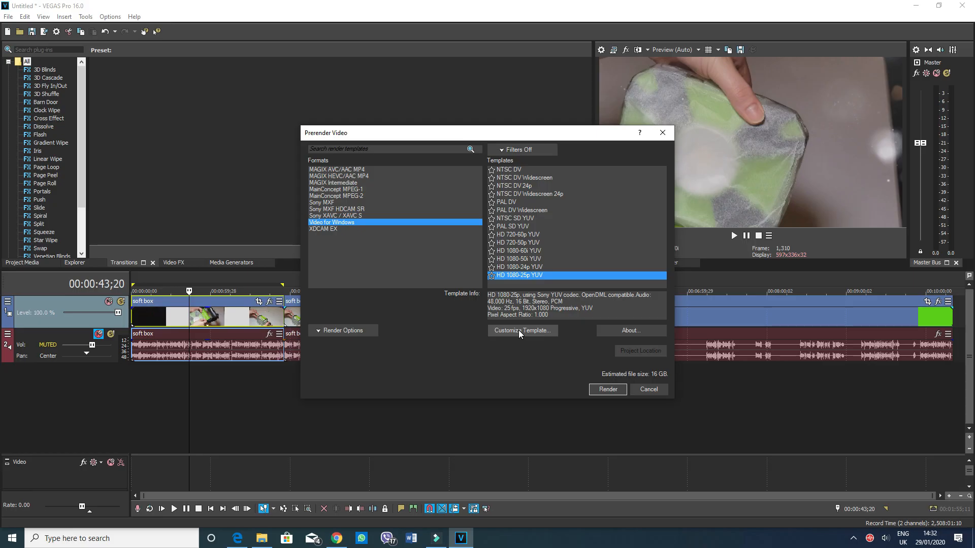
- Open the custom settings of the HD 1080-25p YUV template and name the template "new"
click(519, 330)
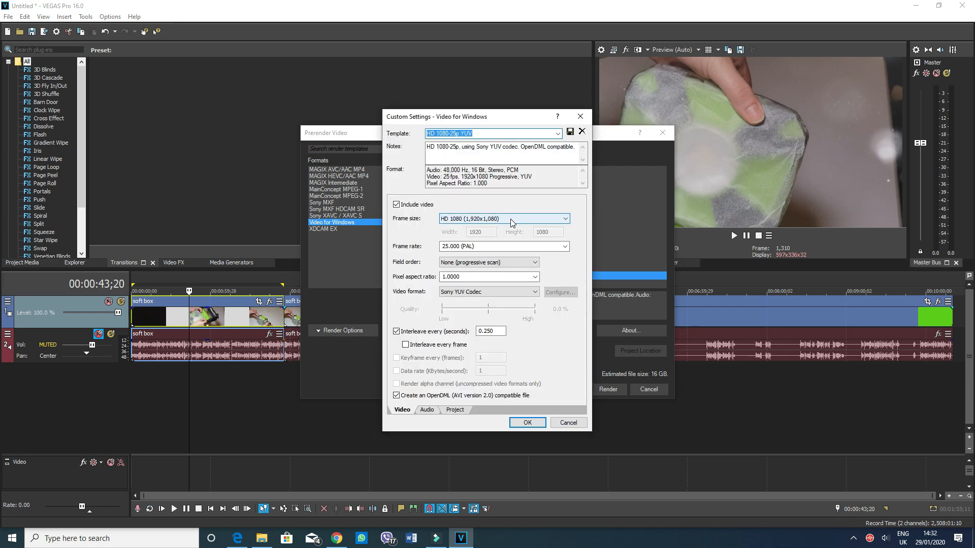
mouse_move(504, 114)
mouse_down()
mouse_move(348, 370)
mouse_move(488, 167)
mouse_move(487, 123)
mouse_up()
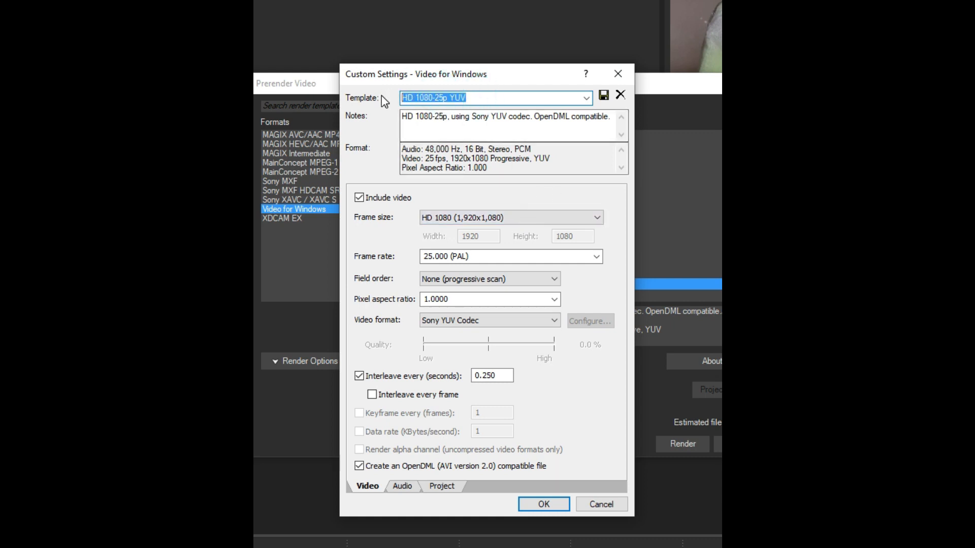
text(new)
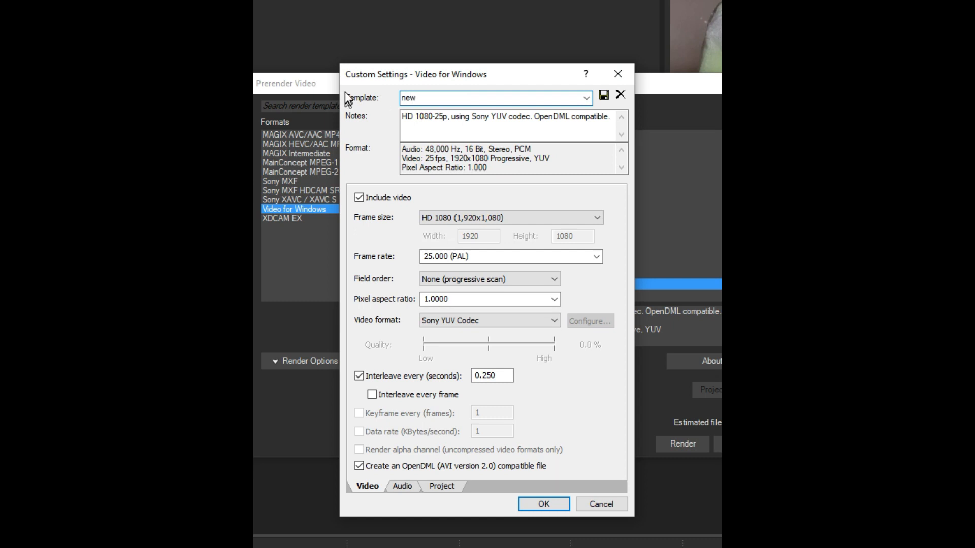
click(472, 115)
drag(472, 115, 544, 115)
click(549, 119)
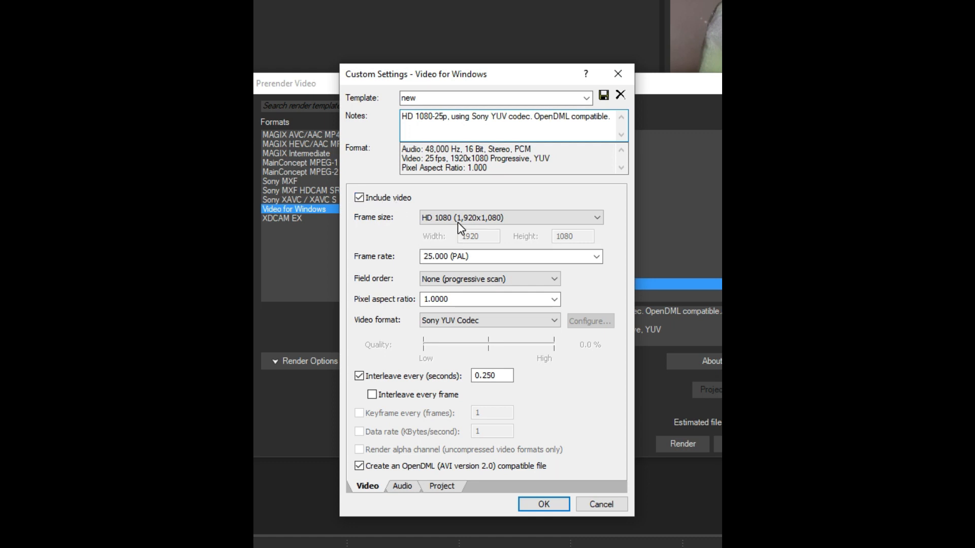
- Keep the template's frame size at HD 1080 (1,920x1,080) and set its frame rate to 29.970 (NTSC)
click(515, 220)
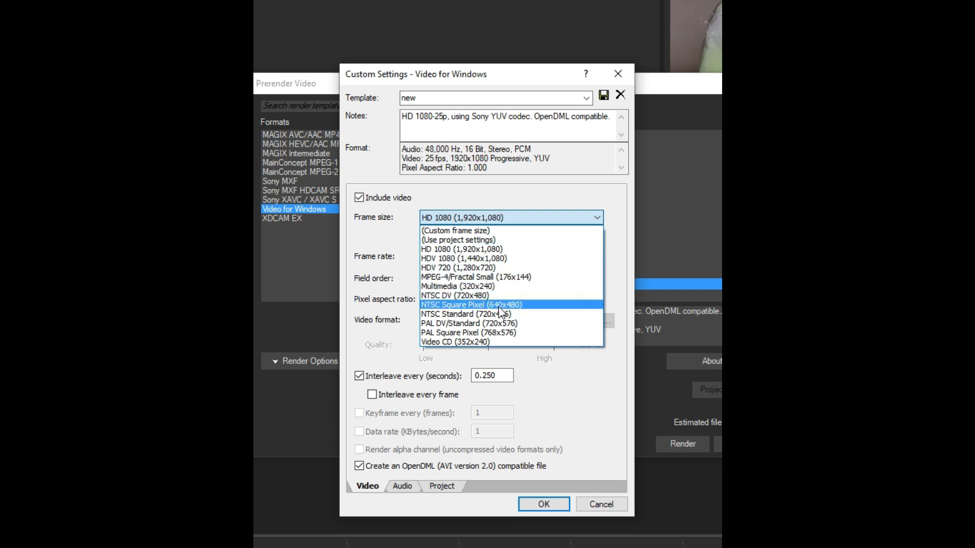
click(392, 245)
click(476, 256)
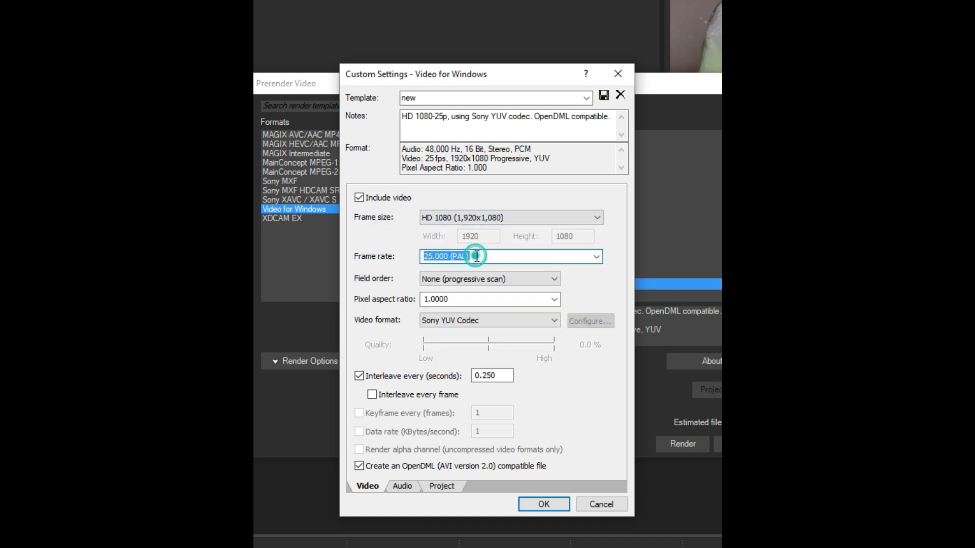
click(597, 256)
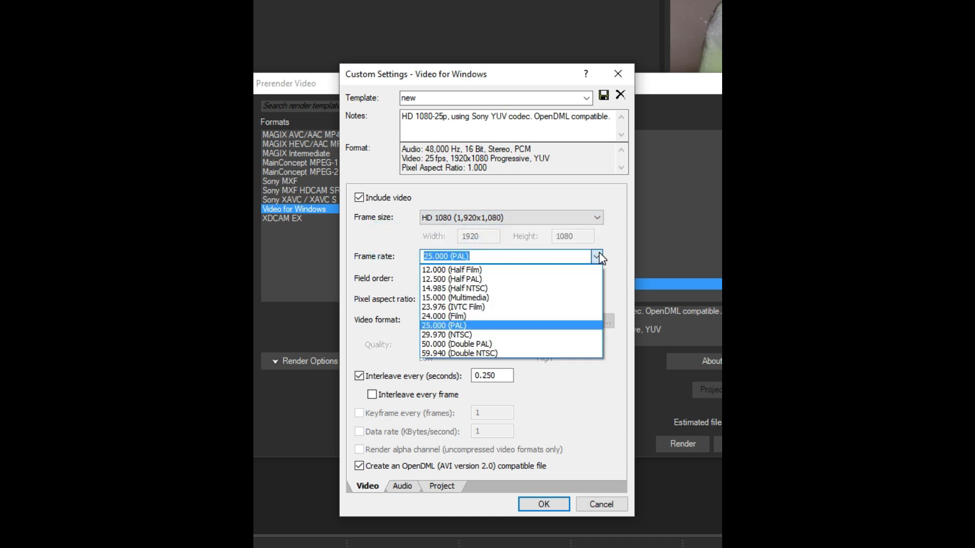
click(452, 337)
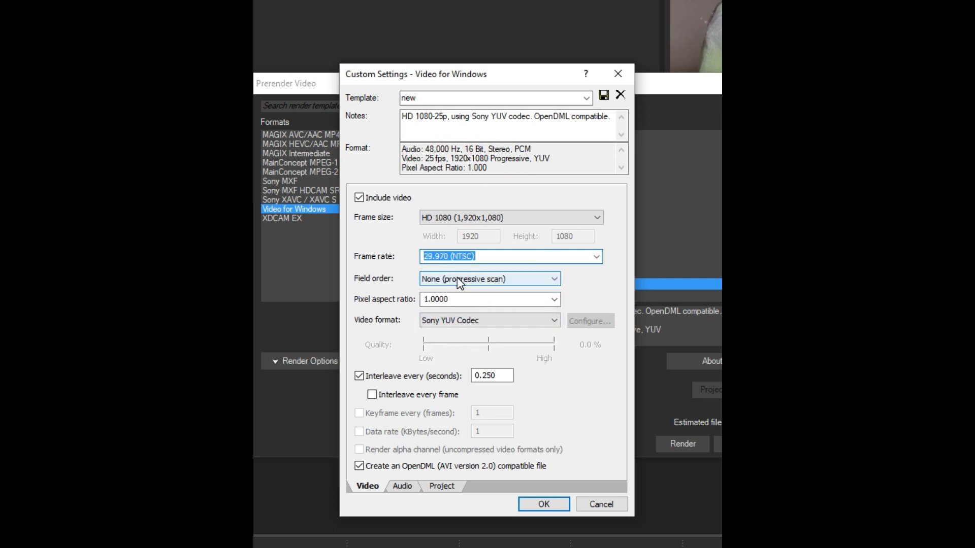
click(597, 257)
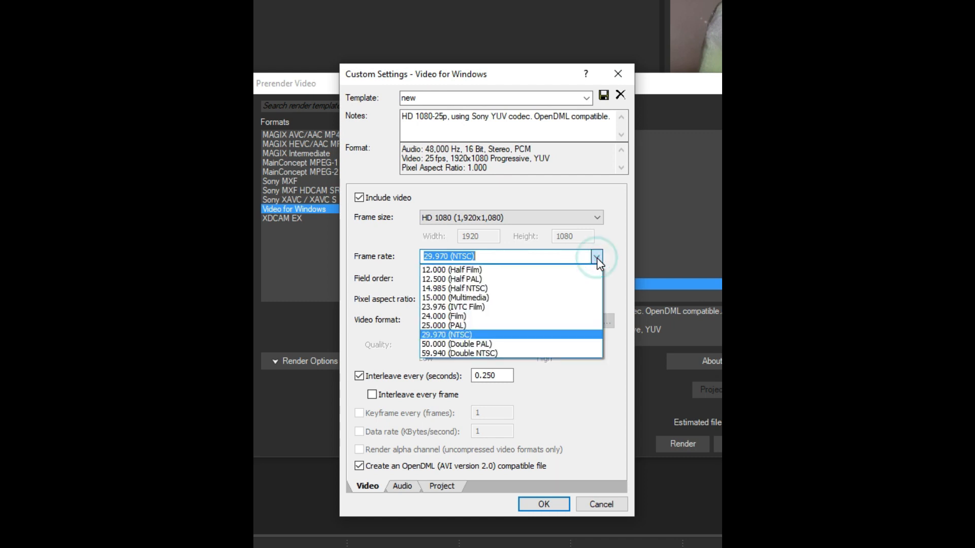
click(510, 335)
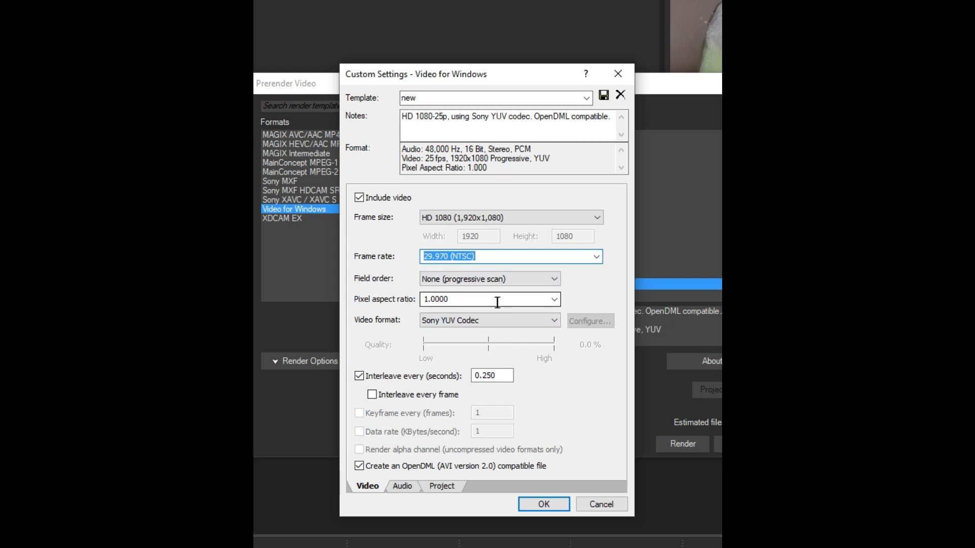
- Check the template's video and audio format choices, keeping Sony YUV Codec and PCM Uncompressed
click(527, 320)
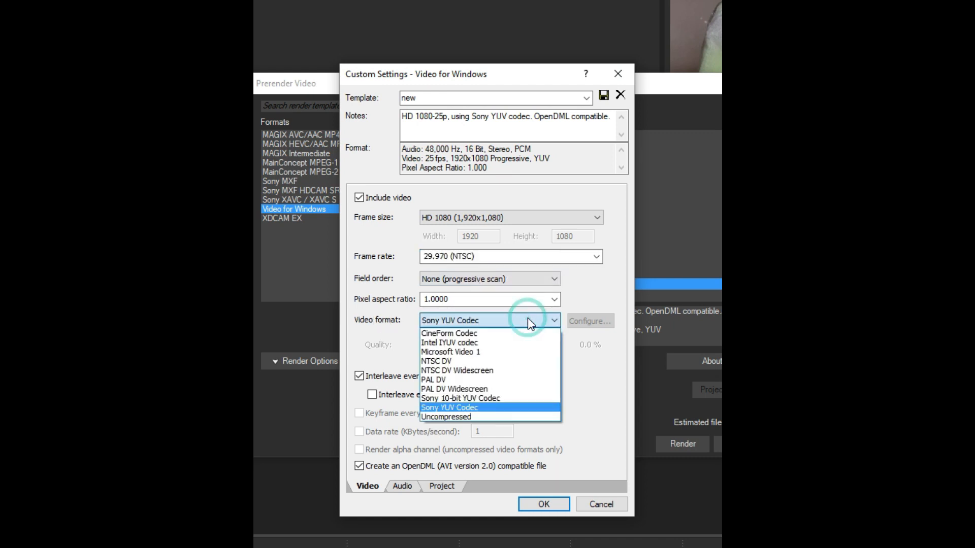
click(528, 320)
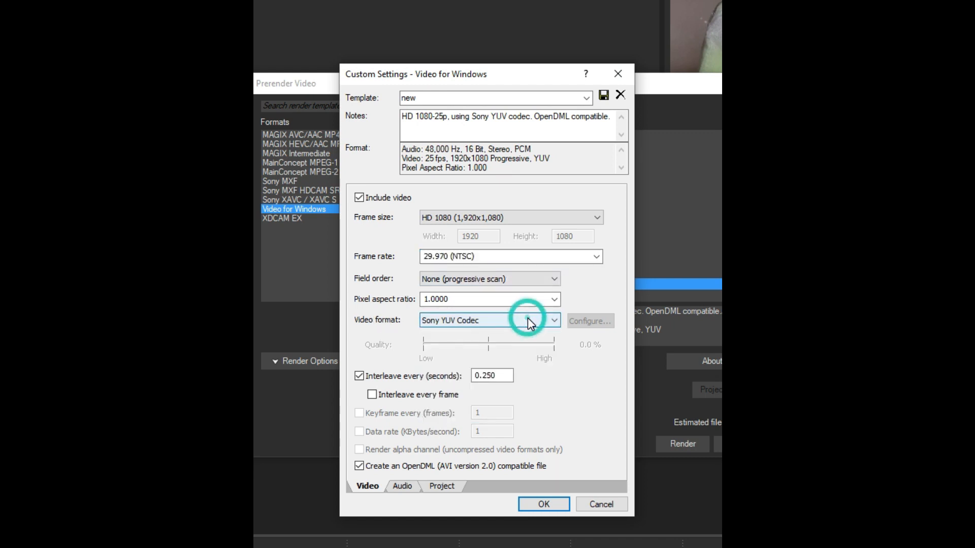
click(405, 488)
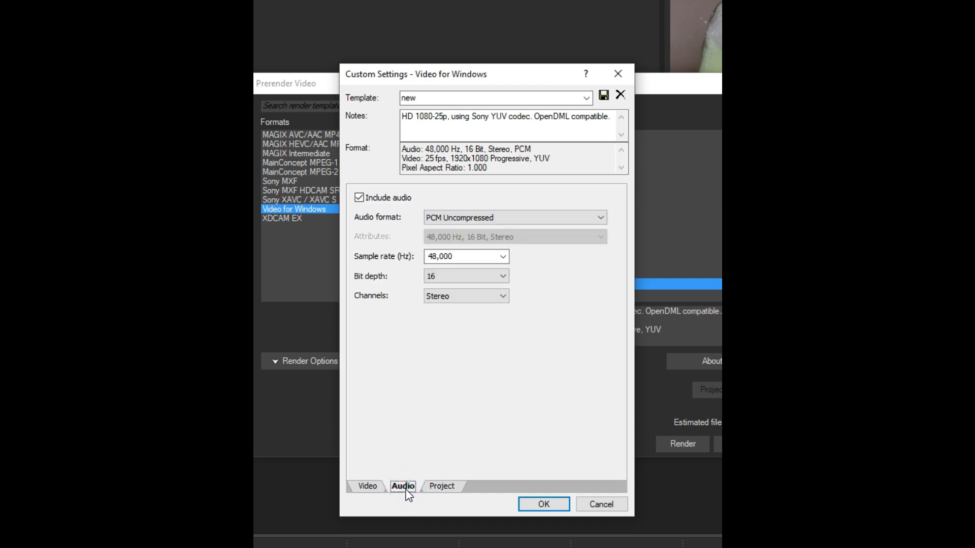
click(513, 217)
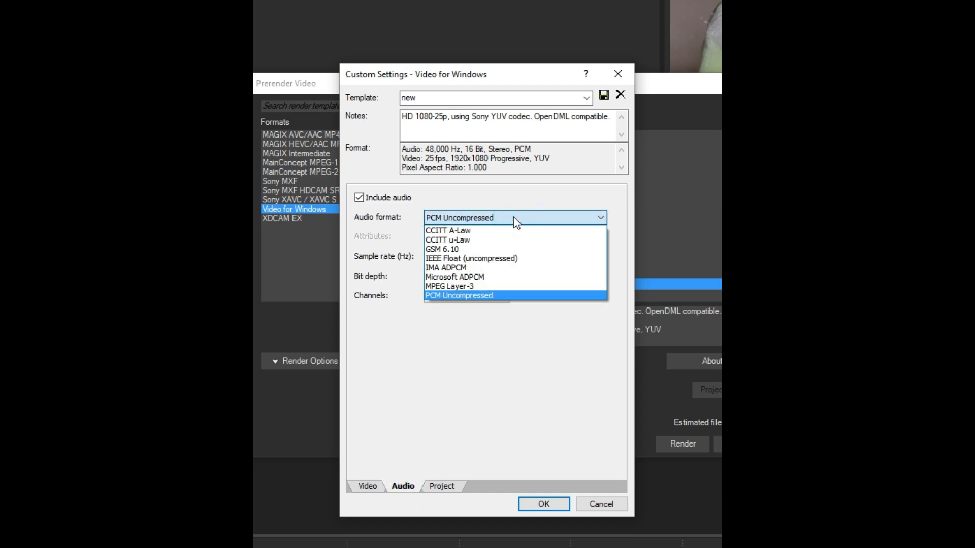
click(513, 217)
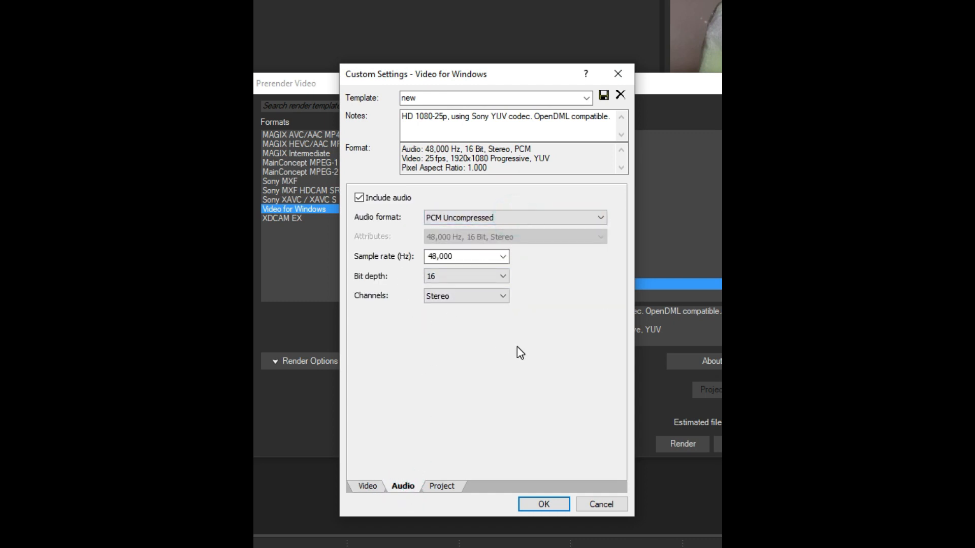
- Keep the template's audio bit depth at 16 and set its video rendering quality to Best
click(455, 277)
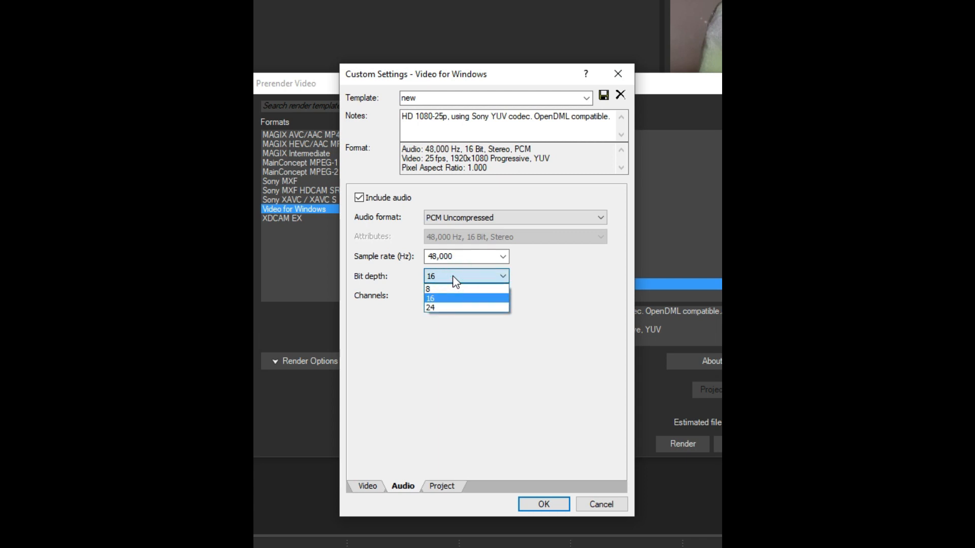
click(443, 336)
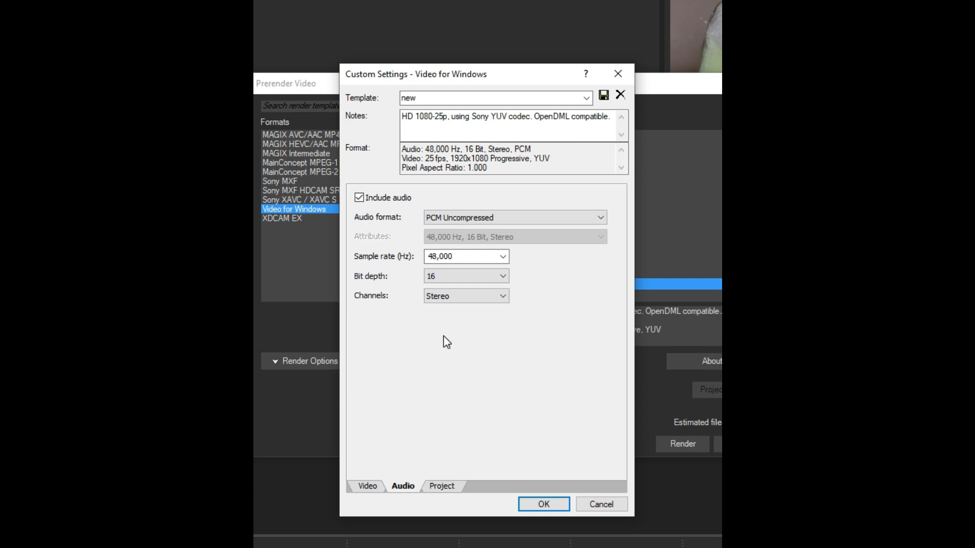
click(443, 486)
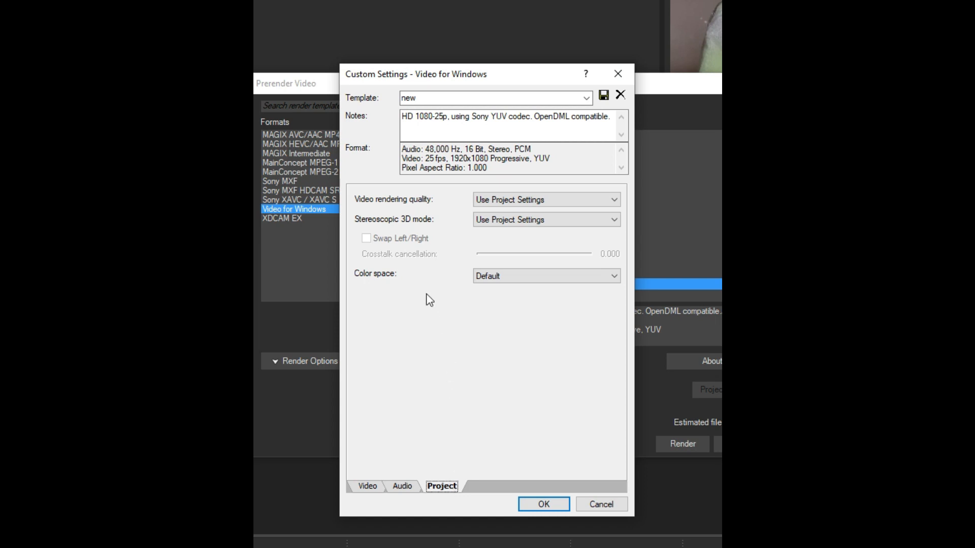
click(496, 199)
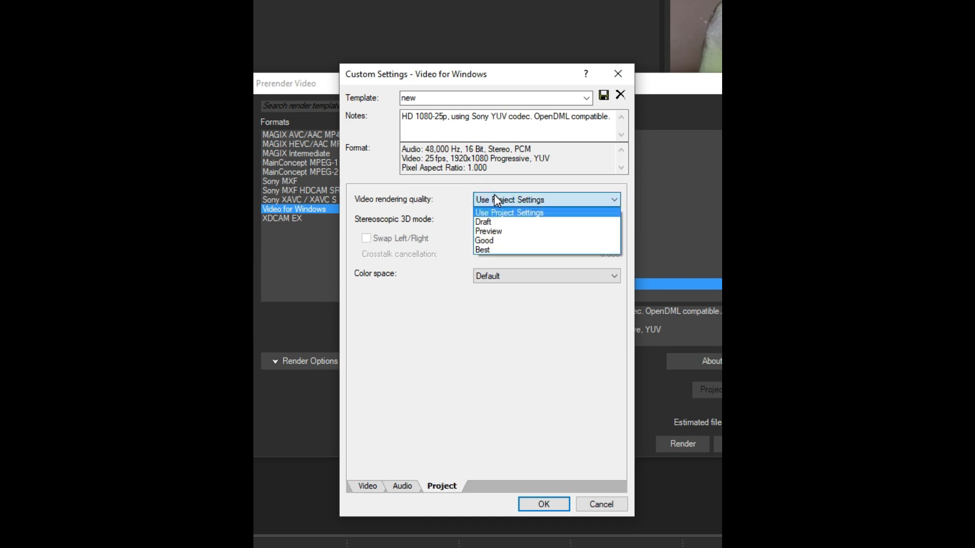
click(491, 250)
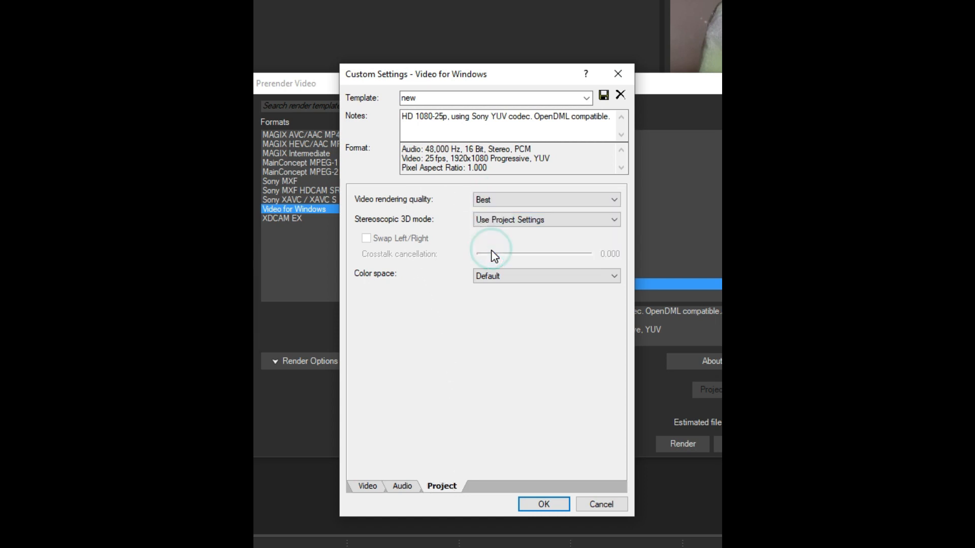
- Keep the stereoscopic 3D mode at Use Project Settings and the color space at Default, and confirm the custom template settings
click(493, 220)
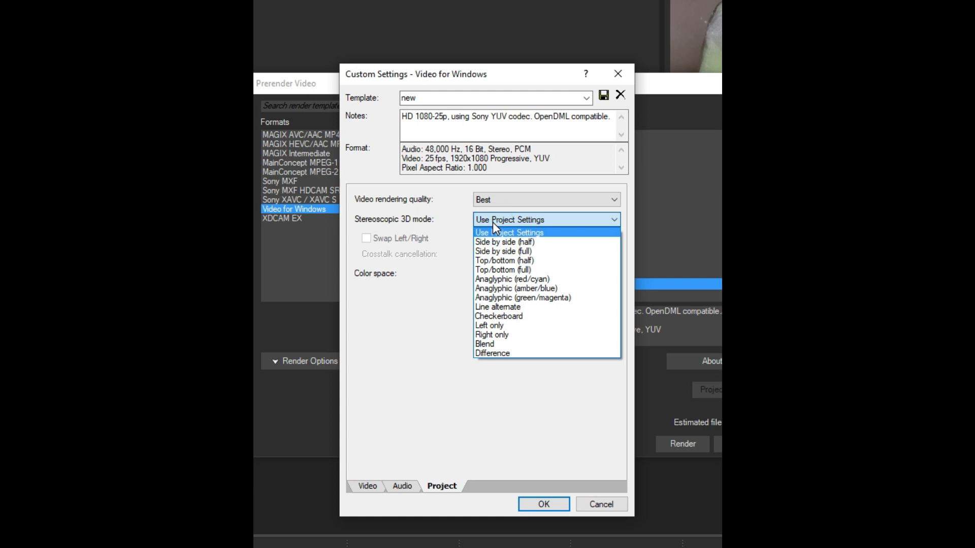
click(493, 221)
click(495, 277)
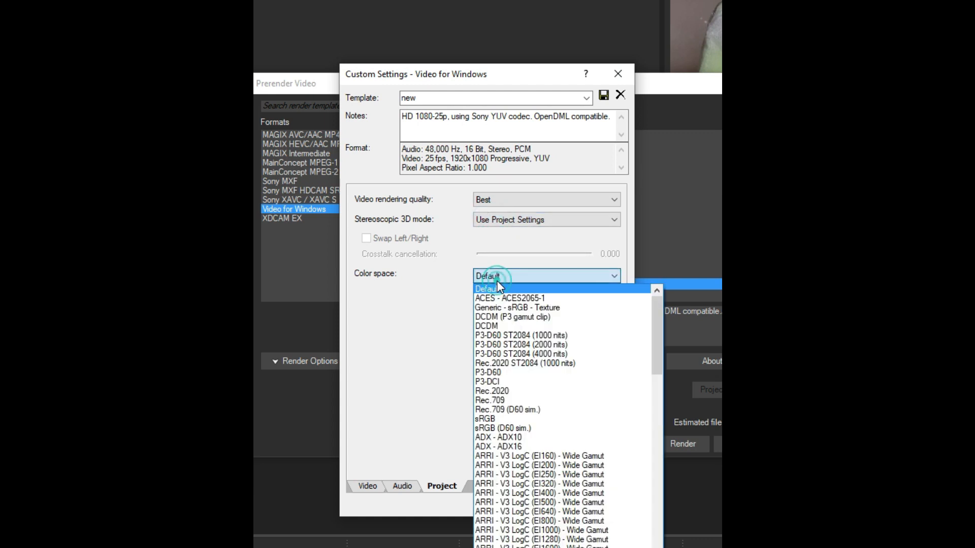
click(497, 288)
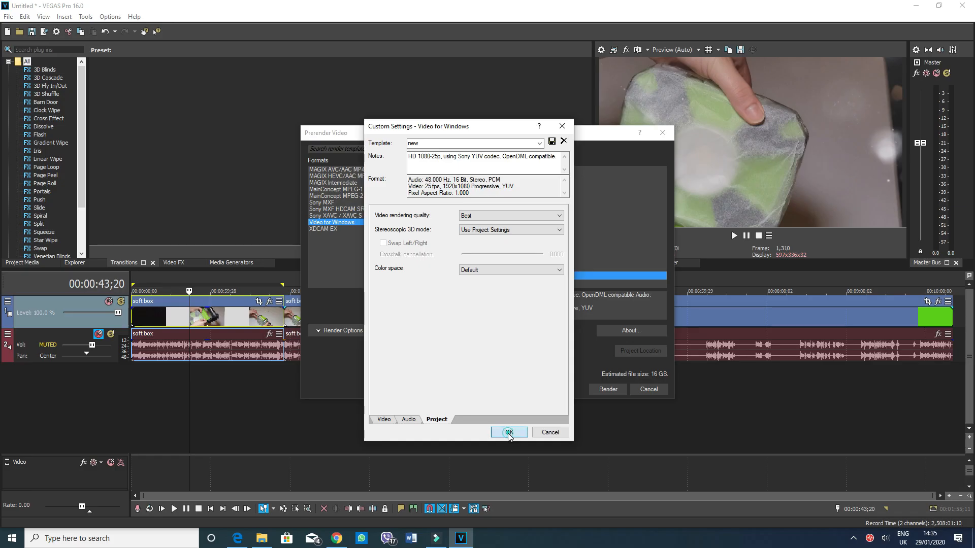
click(508, 433)
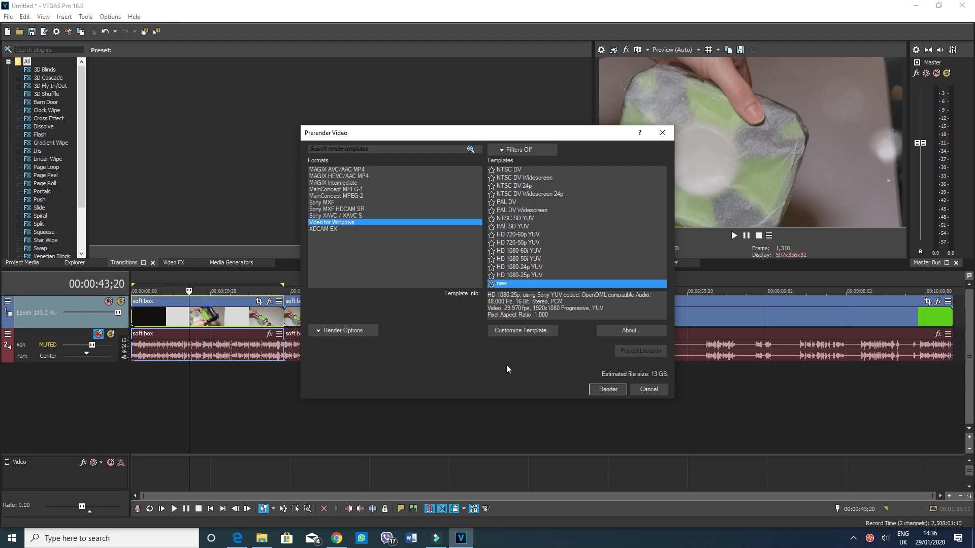
- Start the prerender with the "new" template and open the render options
click(599, 392)
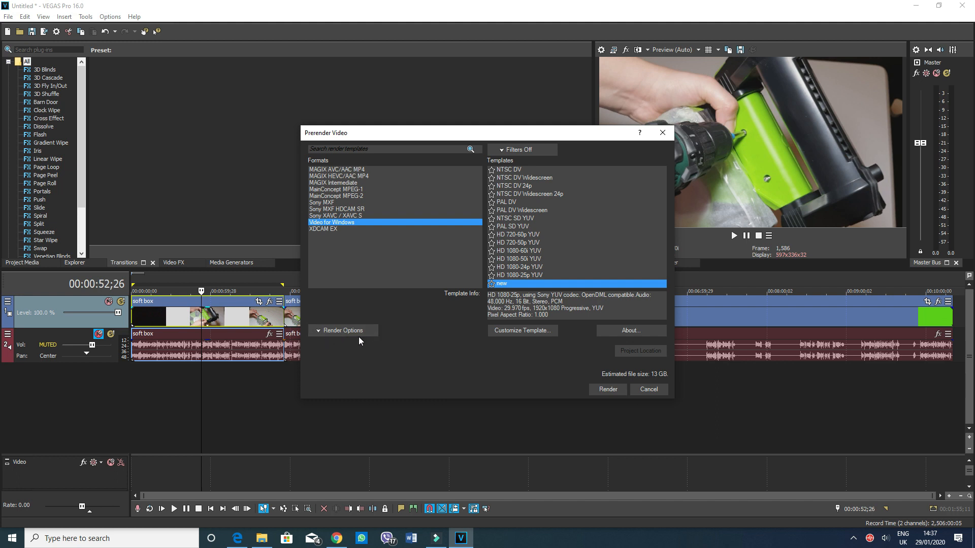
click(354, 331)
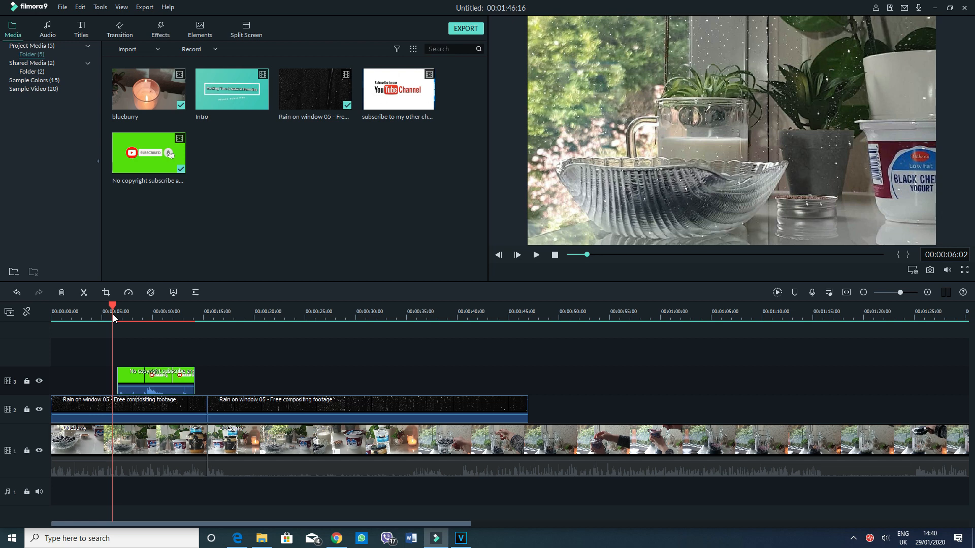
- Switch to Filmora9 and play the timeline preview across the green-screen subscribe clip
click(536, 255)
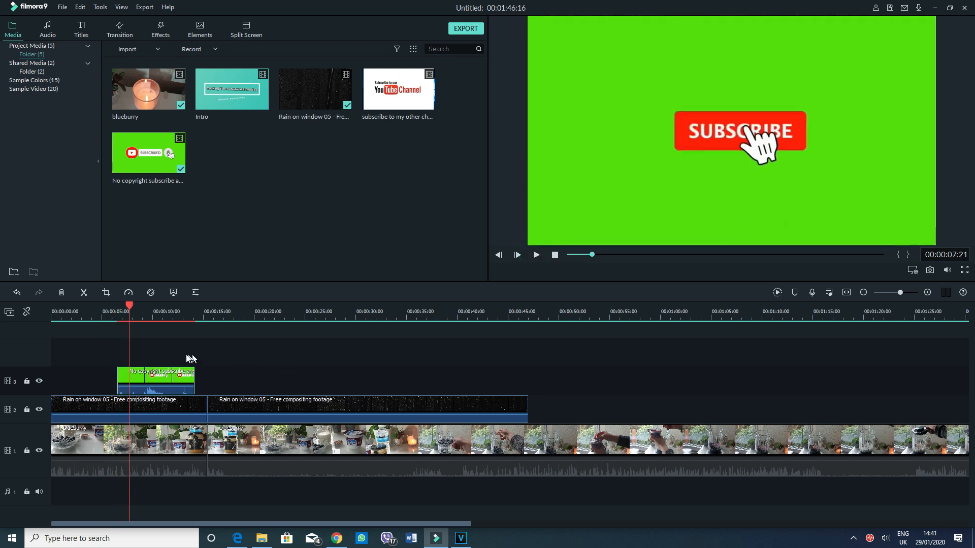
click(537, 255)
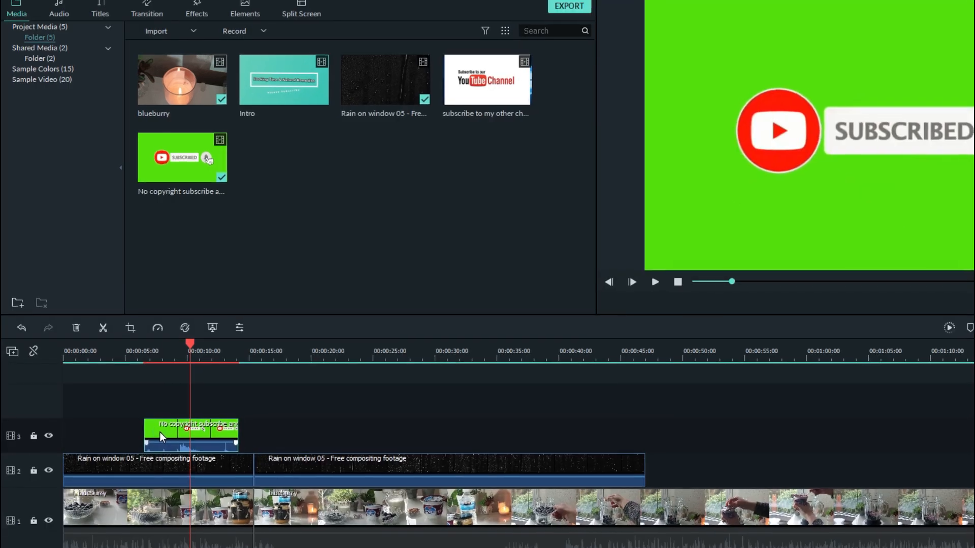
- Enable Chroma Key on the subscribe clip, sampling the red of the YouTube logo as key color with Offset 16 and Tolerance 55
double_click(131, 378)
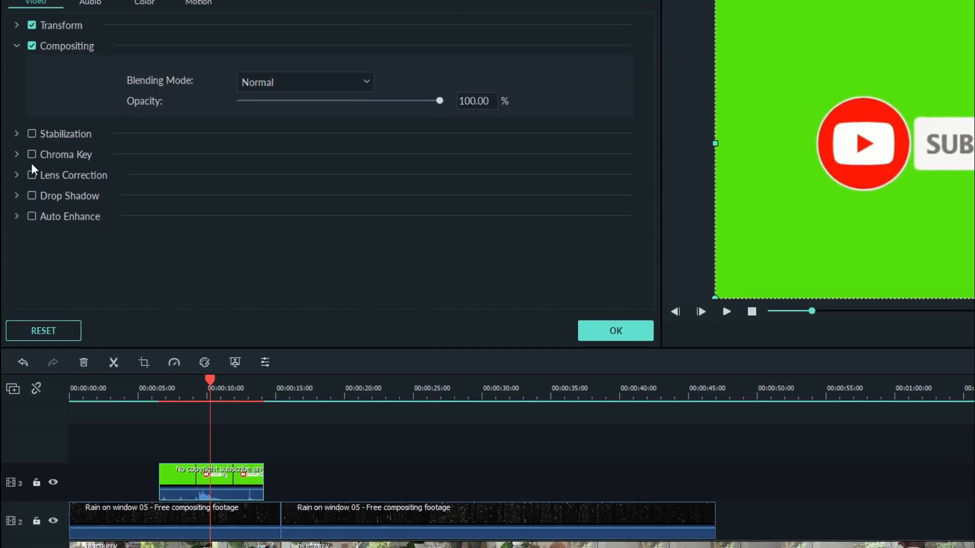
click(31, 151)
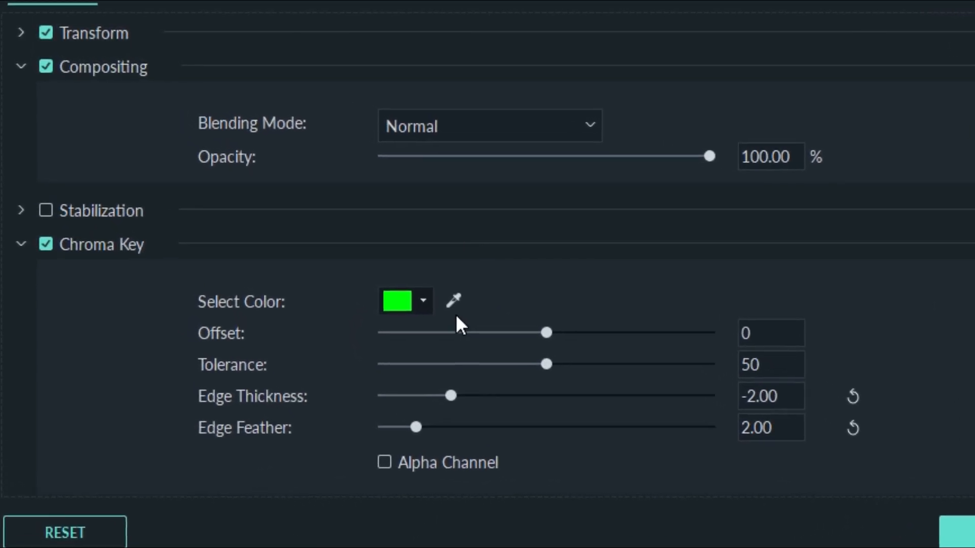
click(471, 311)
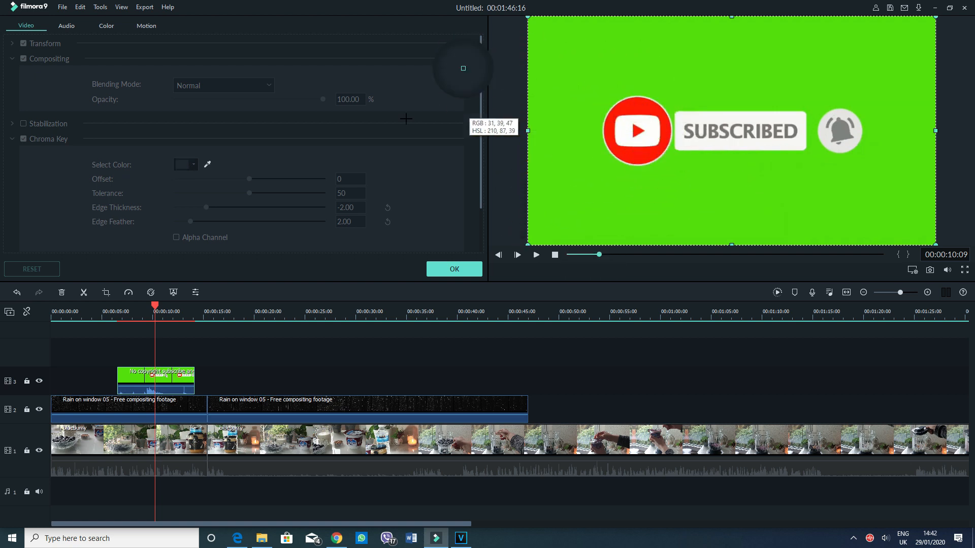
click(208, 164)
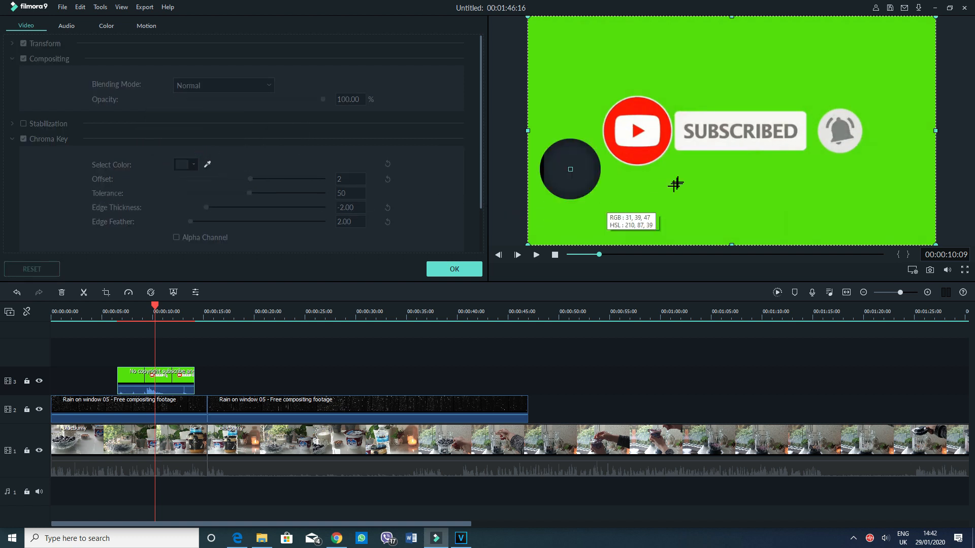
click(637, 106)
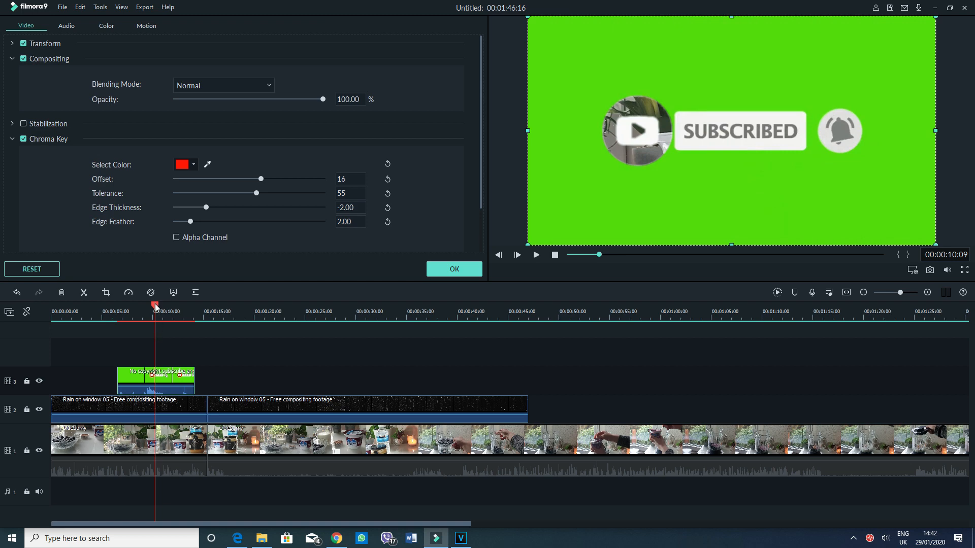
- Play the keyed subscribe clip's preview from just before its start on the timeline
drag(118, 311, 105, 311)
click(536, 255)
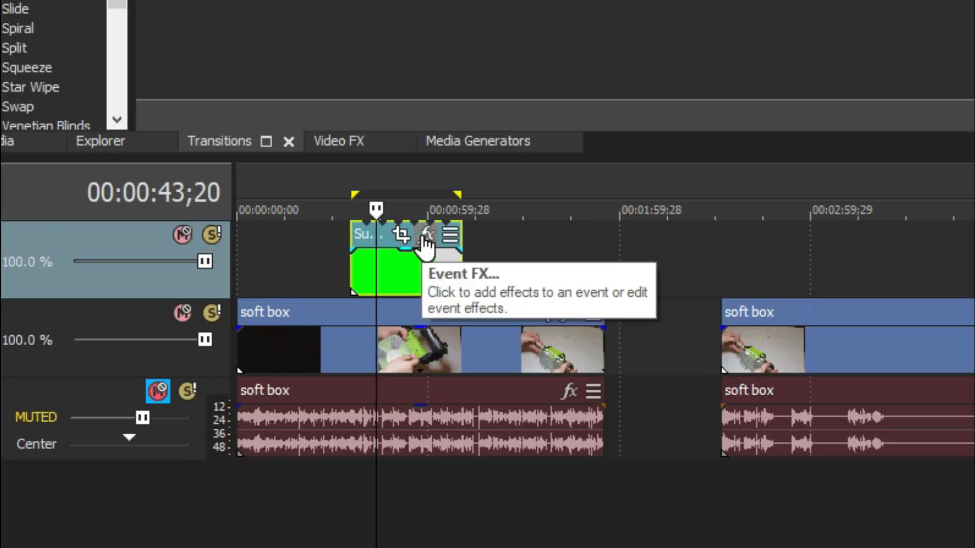
- Switch to VEGAS Pro and add the VEGAS Chroma Keyer effect to the subscribe animation event
click(424, 236)
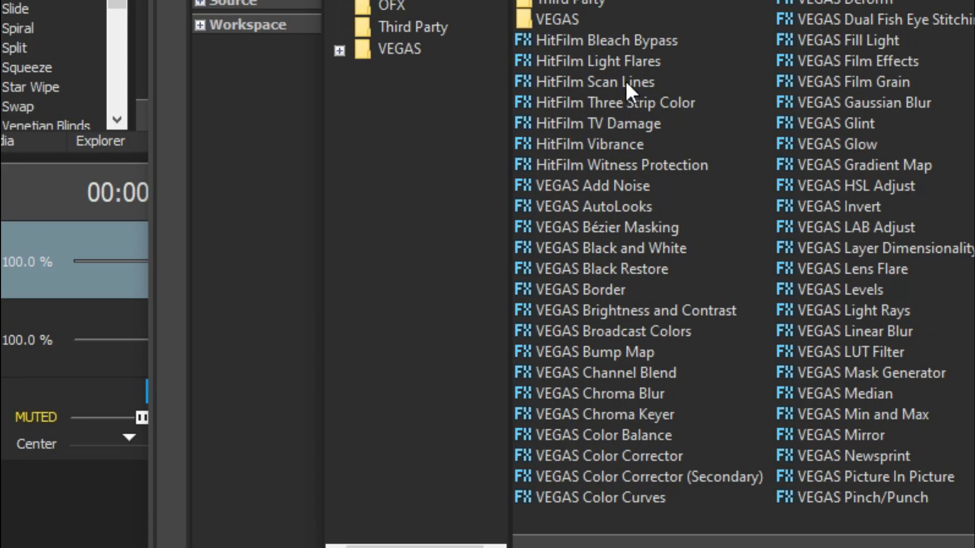
click(627, 414)
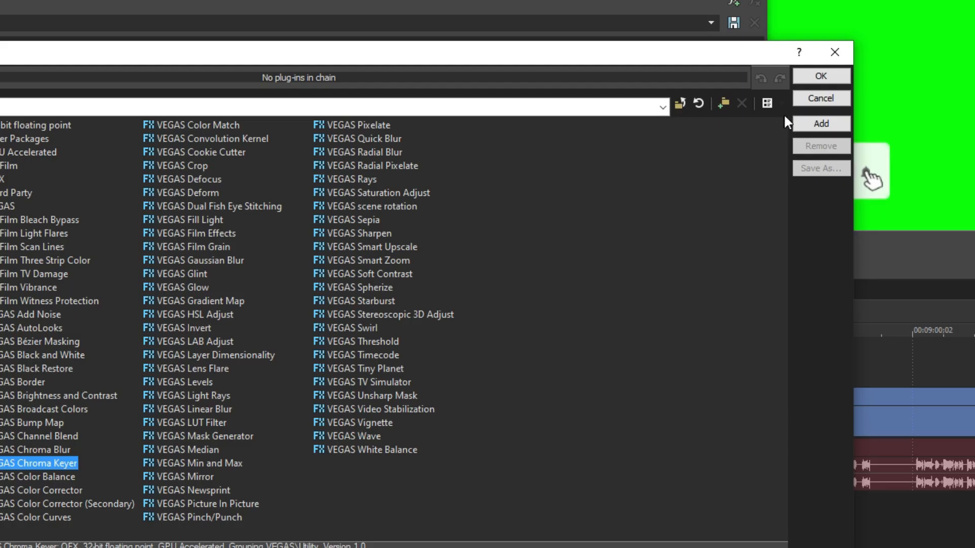
click(824, 127)
click(839, 74)
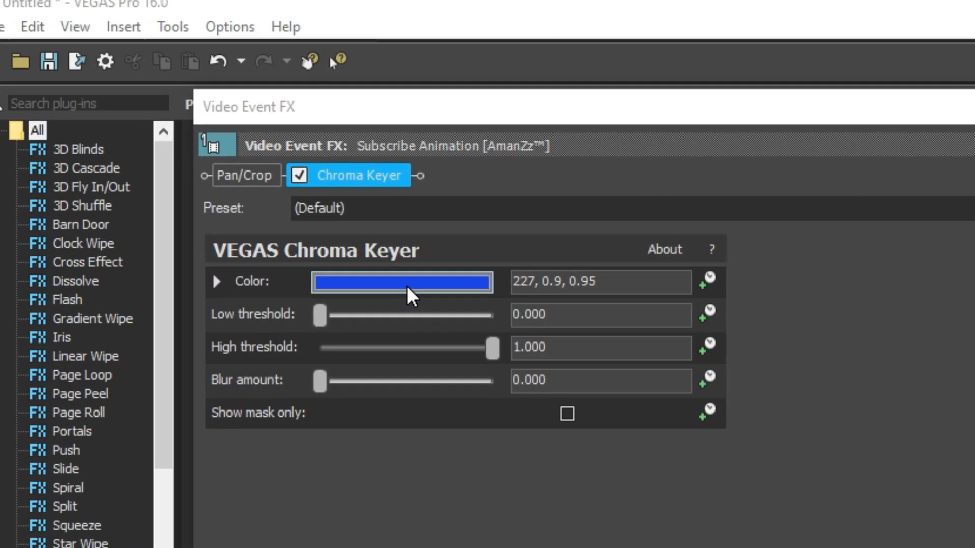
- Set the Chroma Keyer's color to the green sampled from the video preview and close the effect settings
click(411, 293)
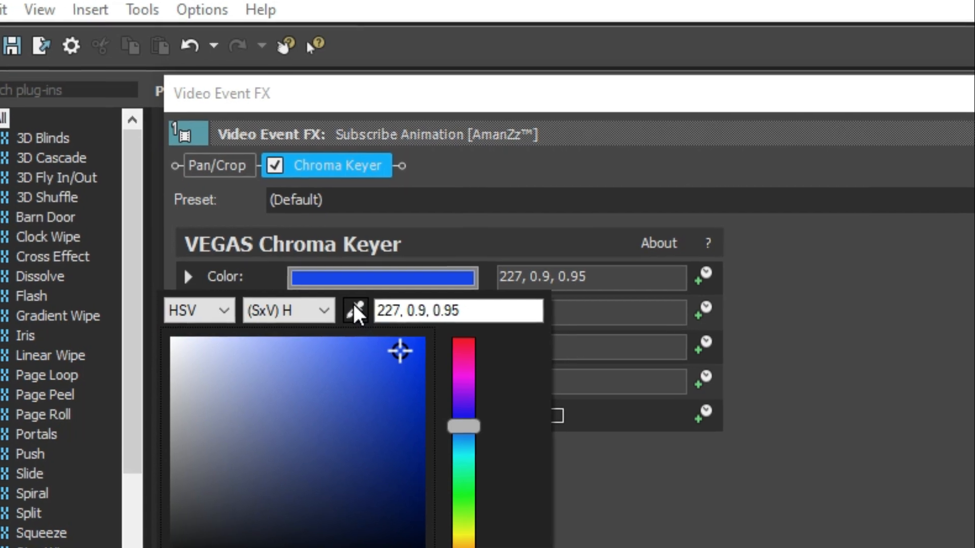
click(357, 311)
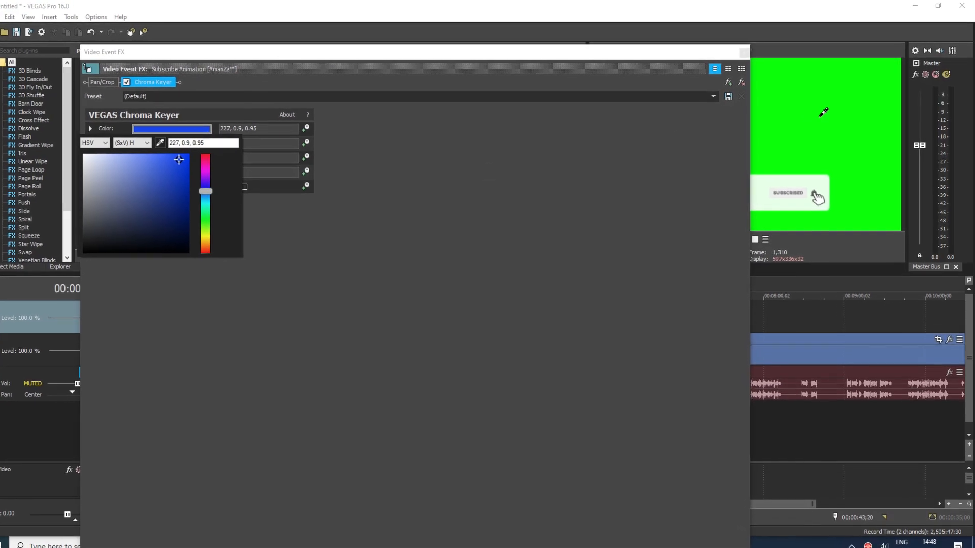
click(819, 118)
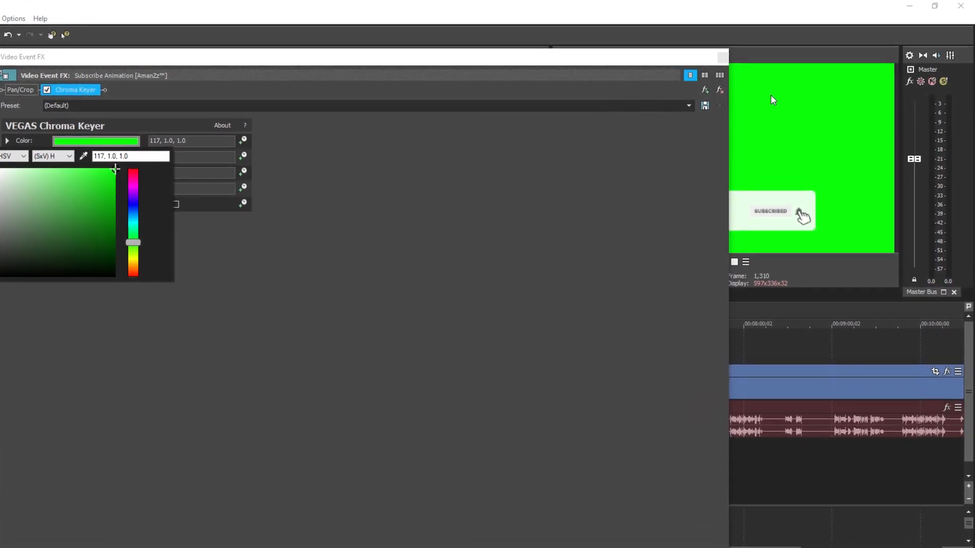
click(718, 60)
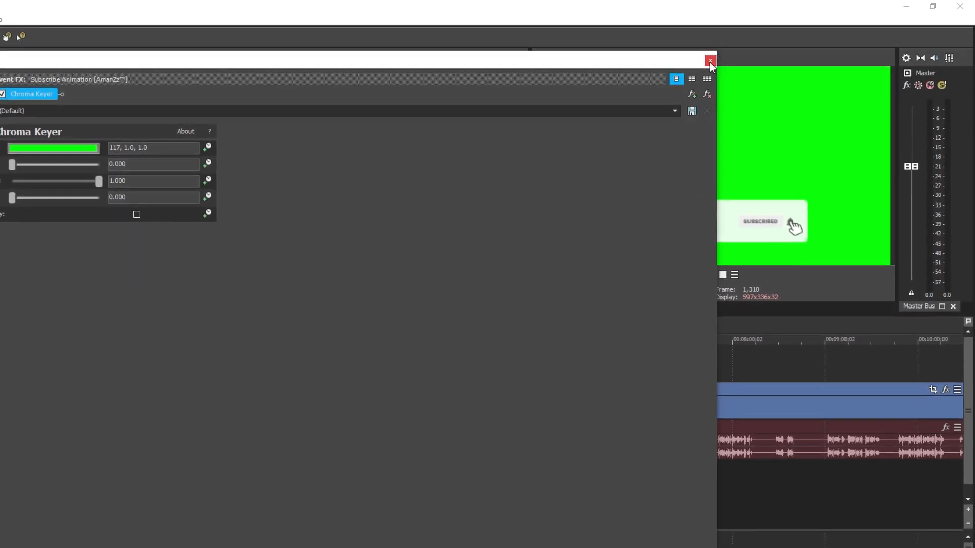
click(710, 62)
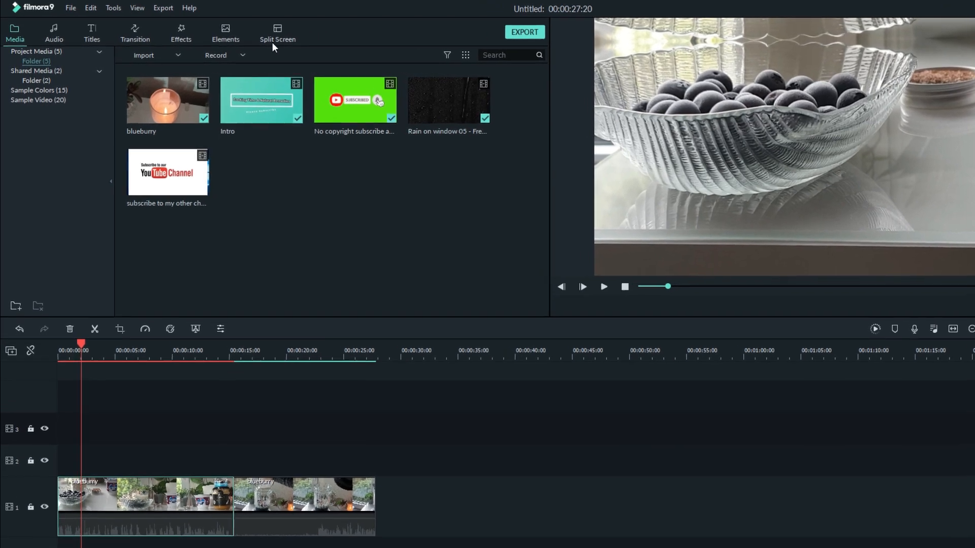
- Switch to Filmora9, preview the full-height two-pane vertical split screen layout, and add it at the start of the timeline
click(278, 38)
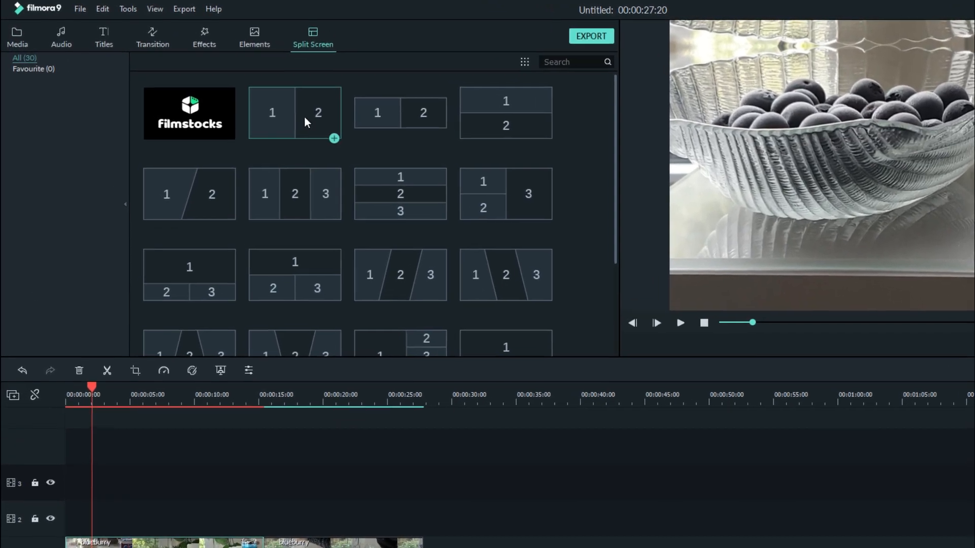
click(314, 121)
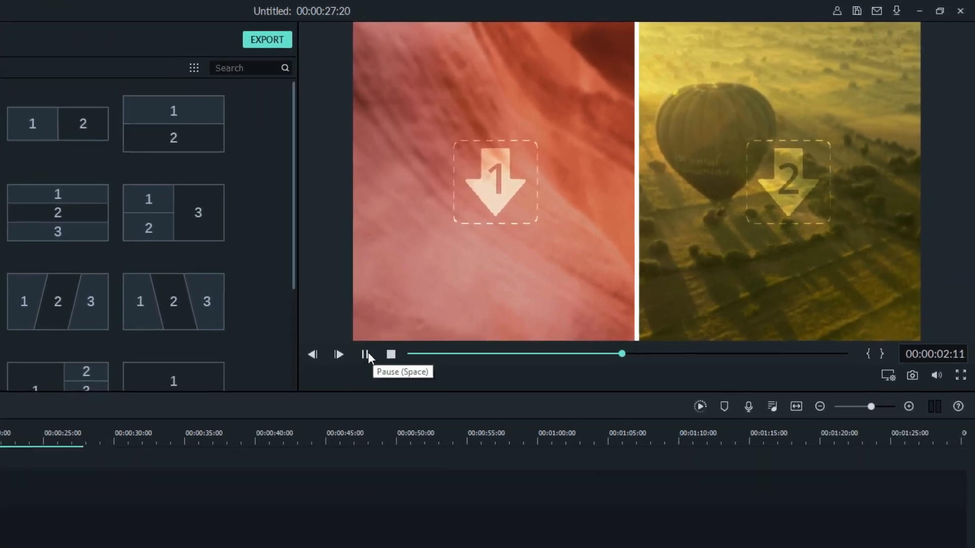
click(495, 279)
mouse_move(275, 108)
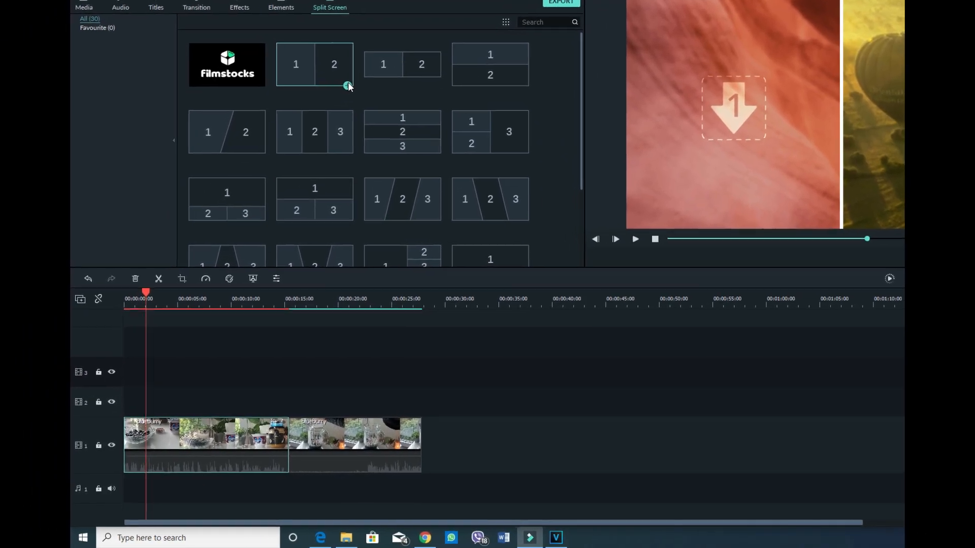
click(371, 79)
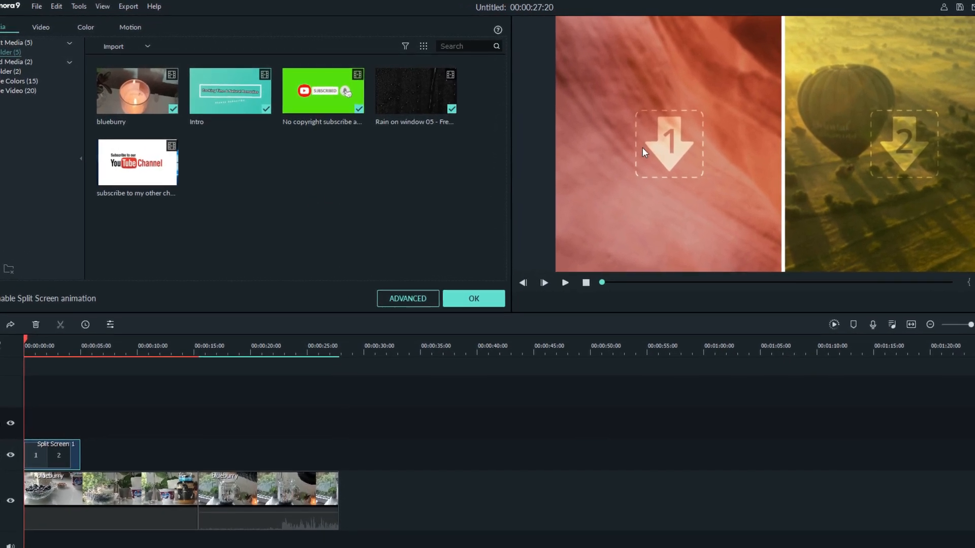
- Fill the first split screen pane with the blueburry clip and the second with the No copyright subscribe clip, and play the result
click(36, 456)
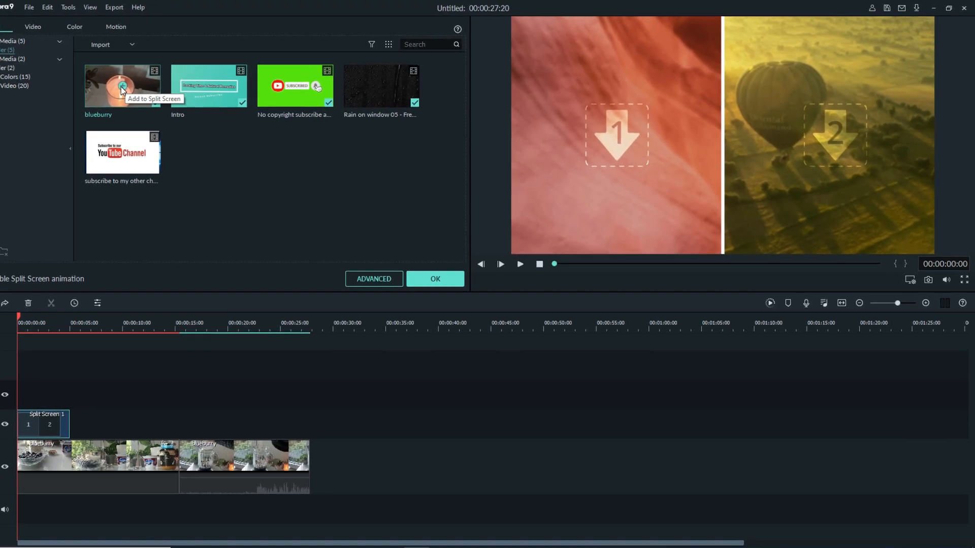
mouse_move(91, 93)
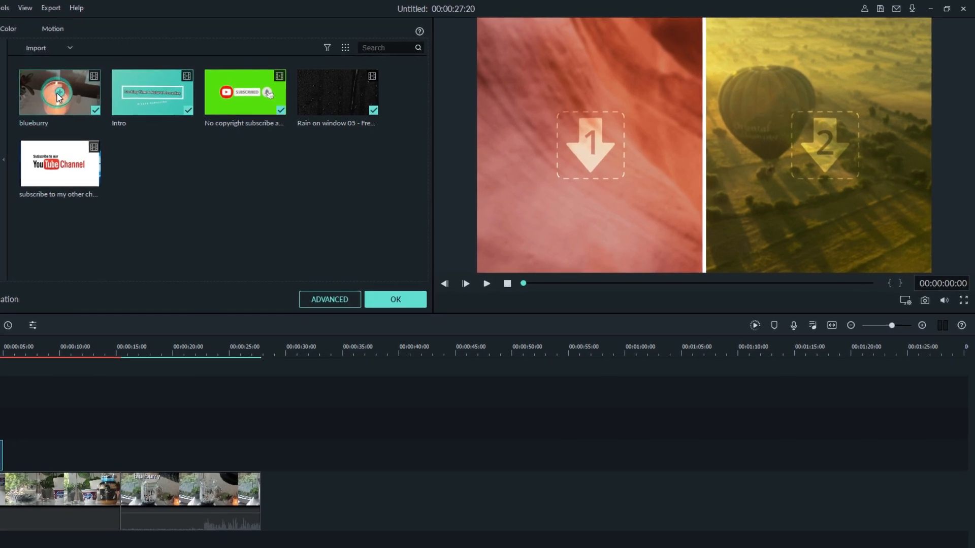
click(61, 93)
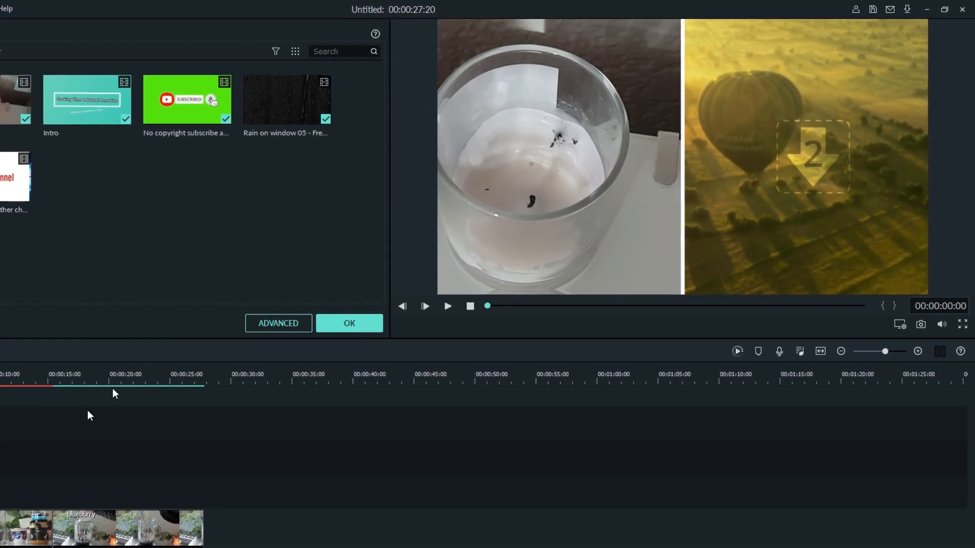
click(822, 128)
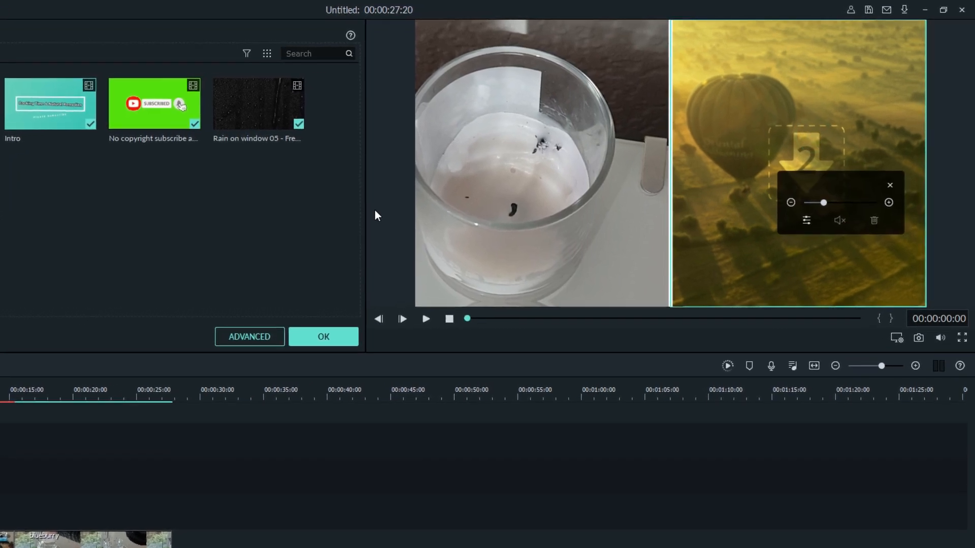
click(156, 103)
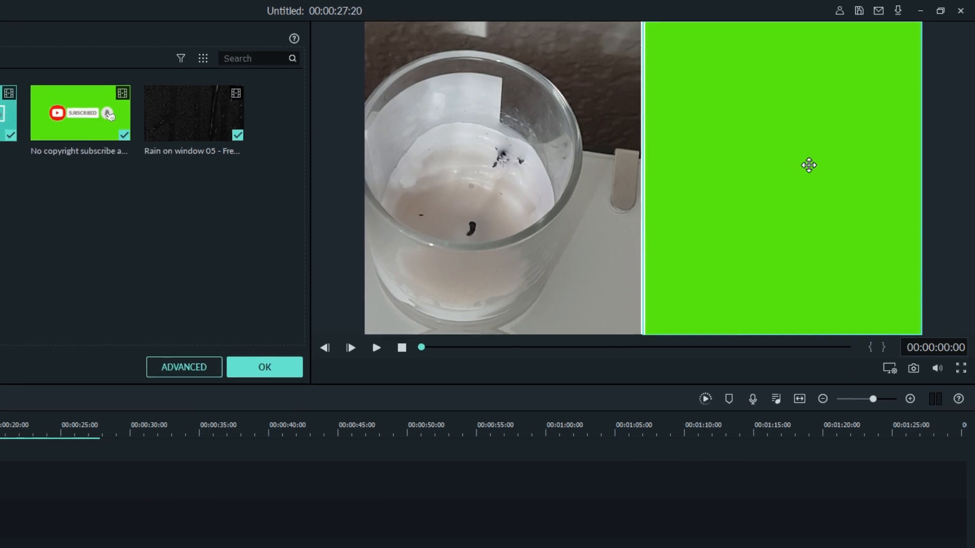
click(376, 347)
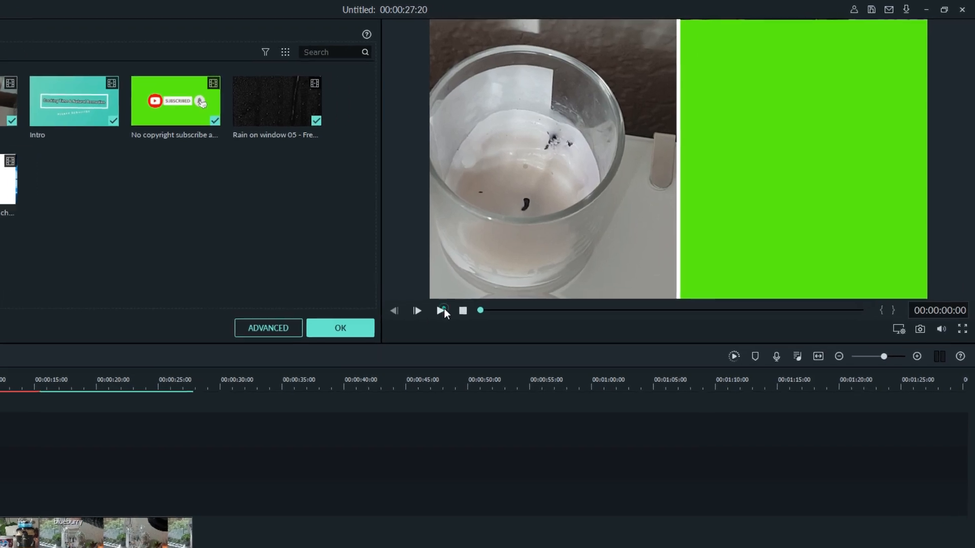
click(343, 367)
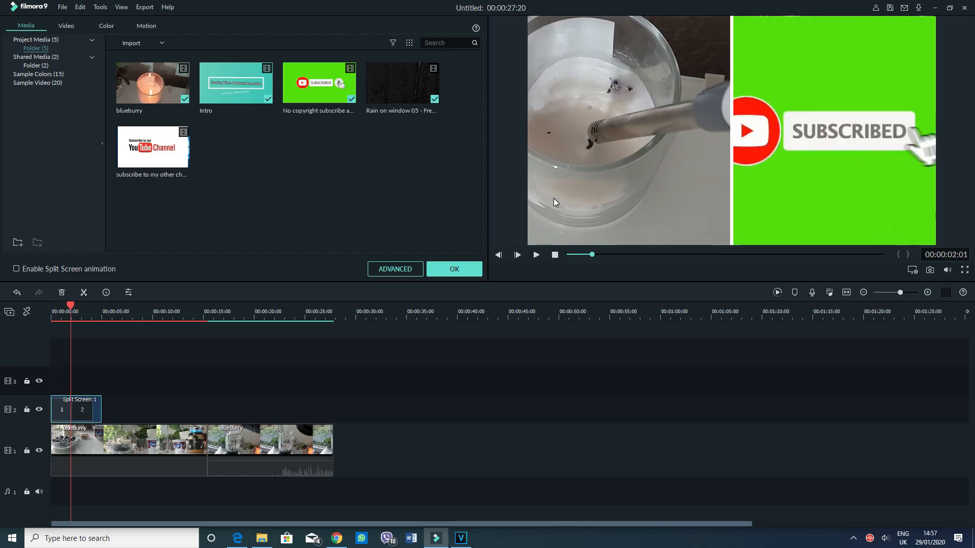
- Examine the audio options in the advanced split screen editor for the blueburry pane, close it, and play the split screen preview
click(624, 200)
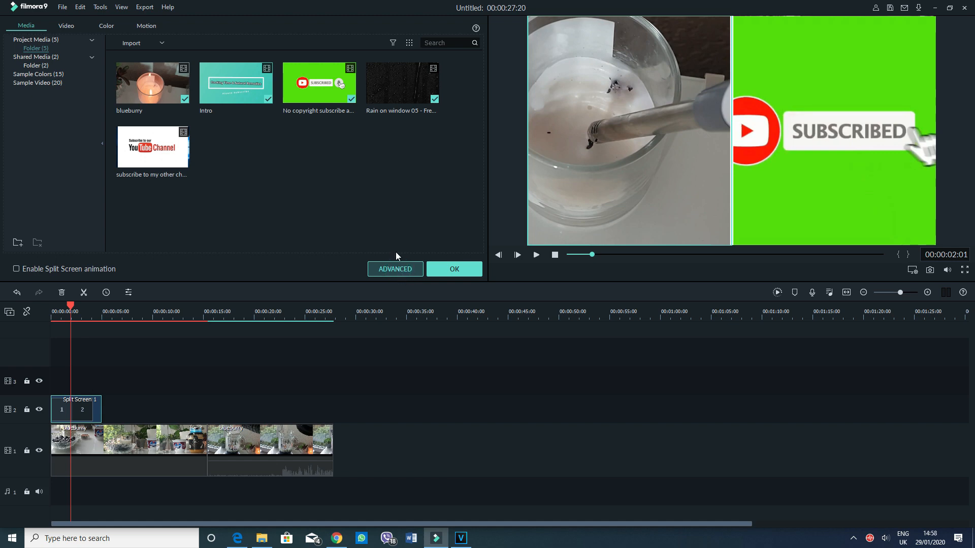
click(395, 268)
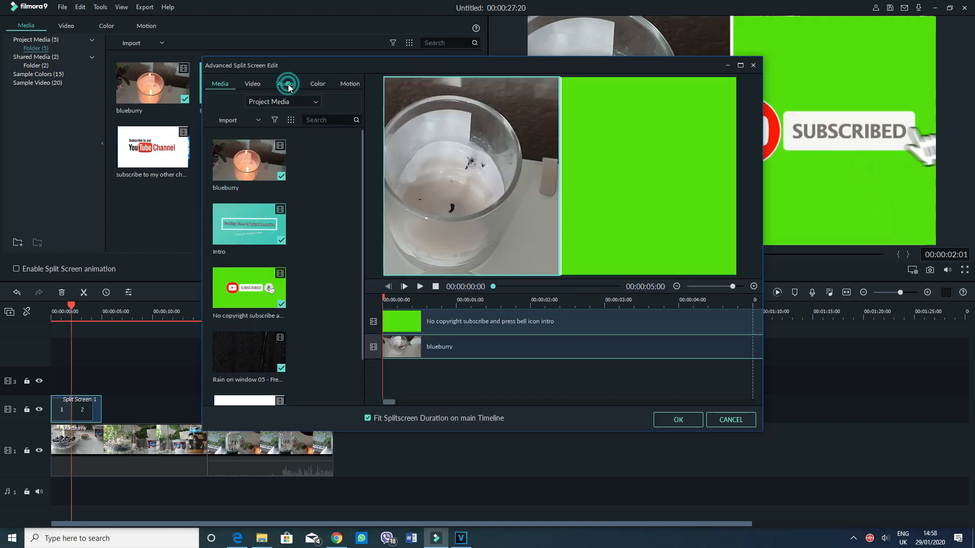
click(288, 85)
click(277, 115)
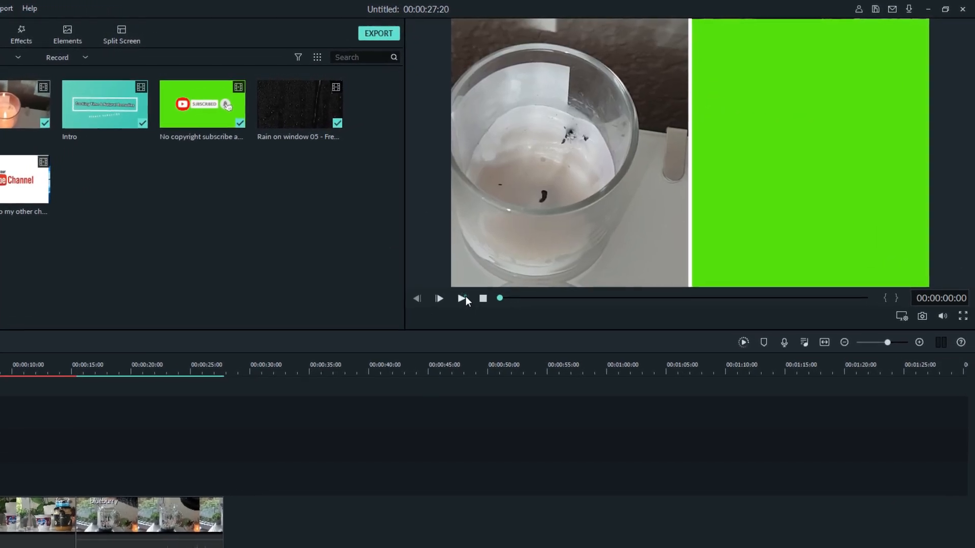
click(478, 288)
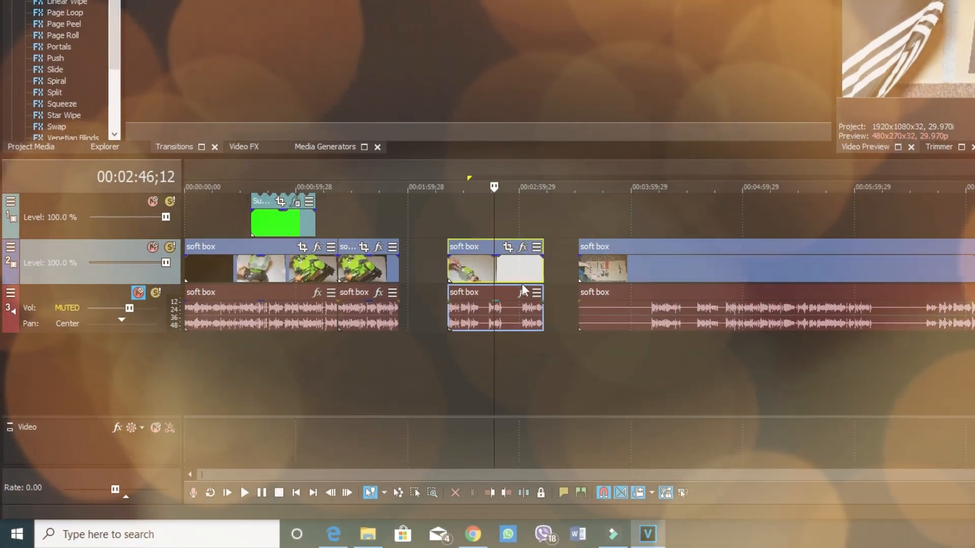
- Switch to VEGAS Pro and try to shrink the picture of the separate middle soft box event with Event Pan/Crop
double_click(515, 266)
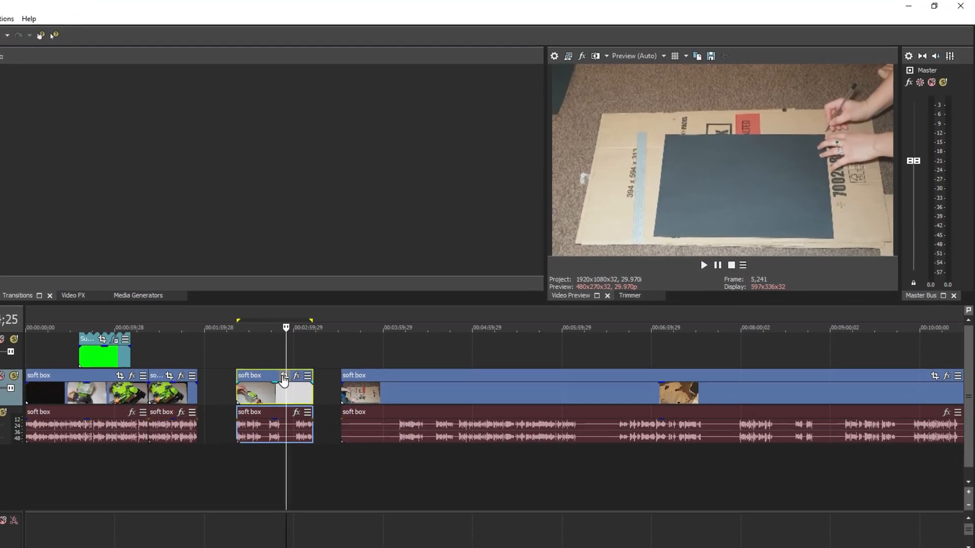
click(276, 381)
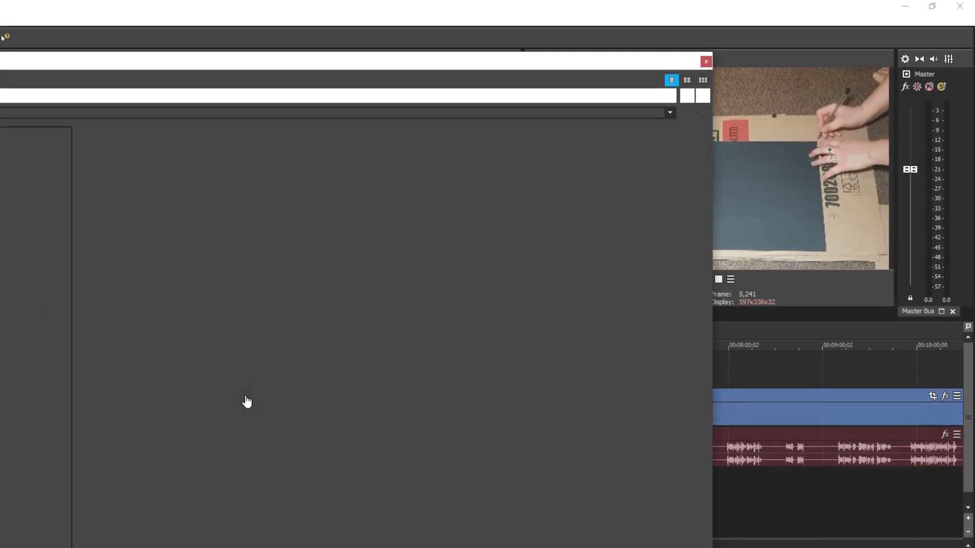
drag(674, 222, 805, 103)
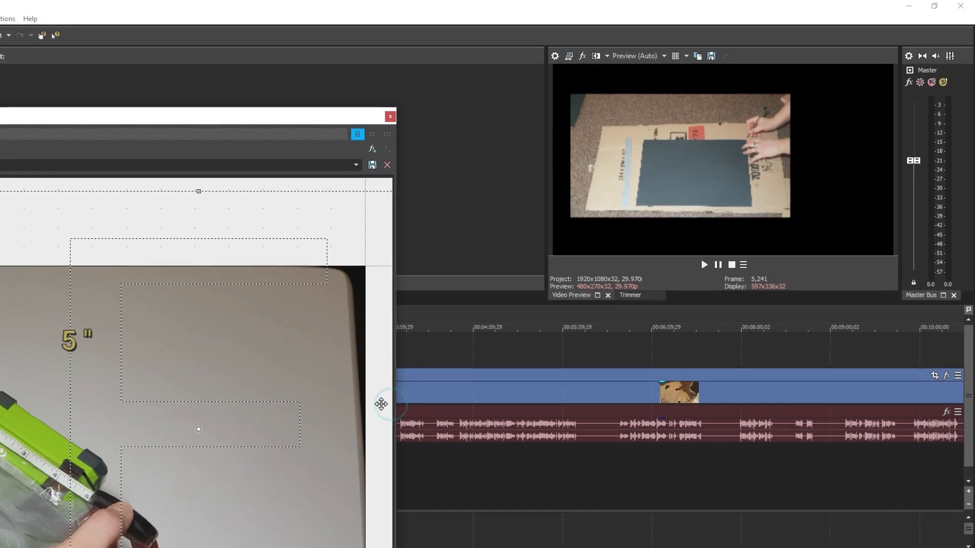
drag(246, 122, 291, 13)
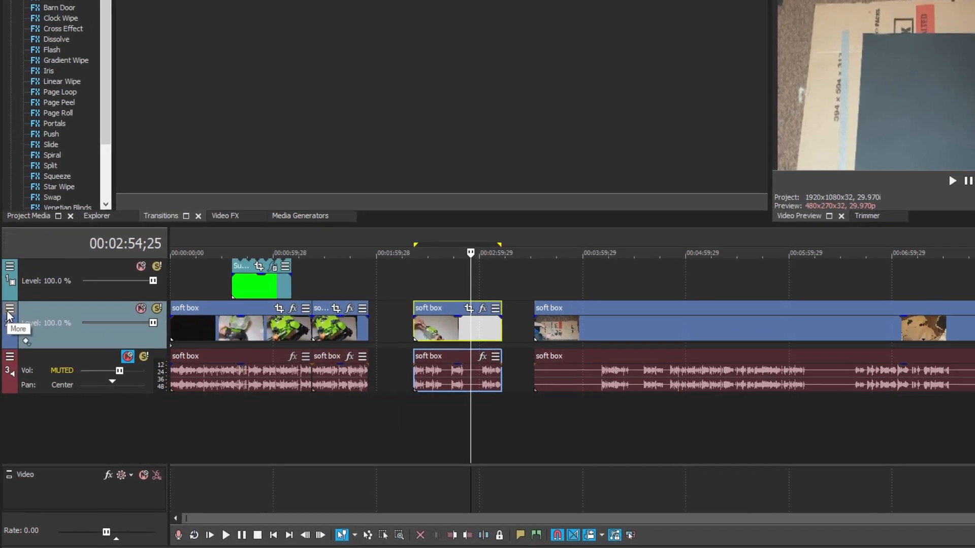
- Use Track Motion on track 2 to resize its picture to about 885 by 1,131 and place it in the frame's left half
click(9, 309)
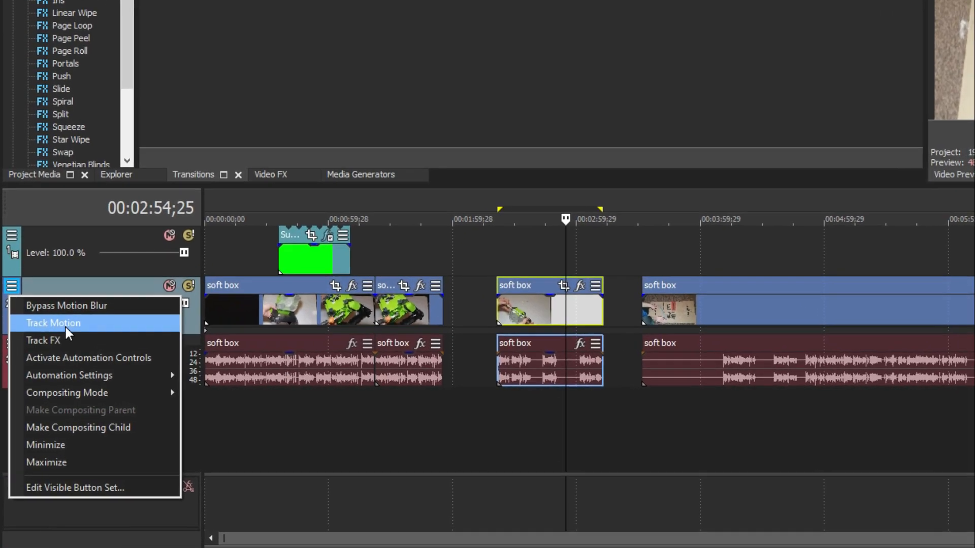
click(61, 330)
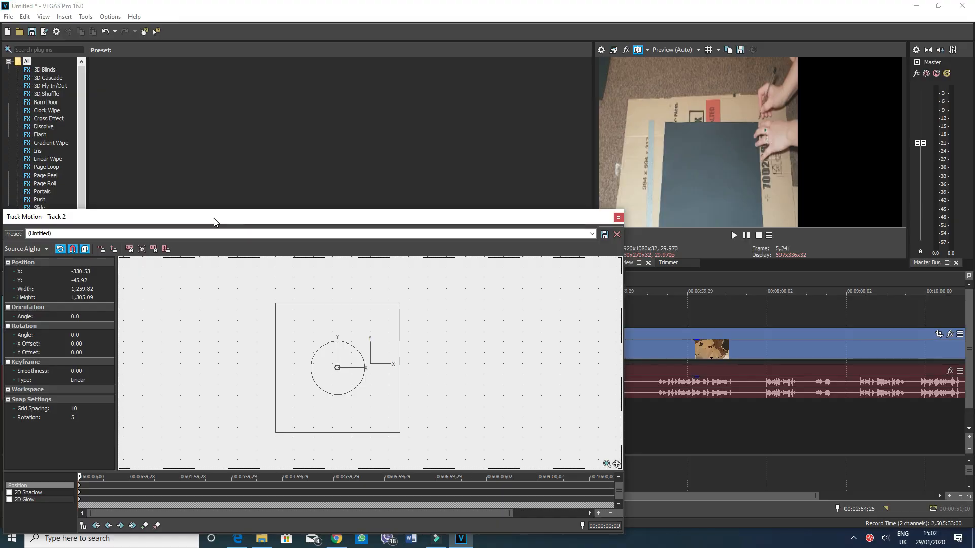
drag(340, 97, 375, 99)
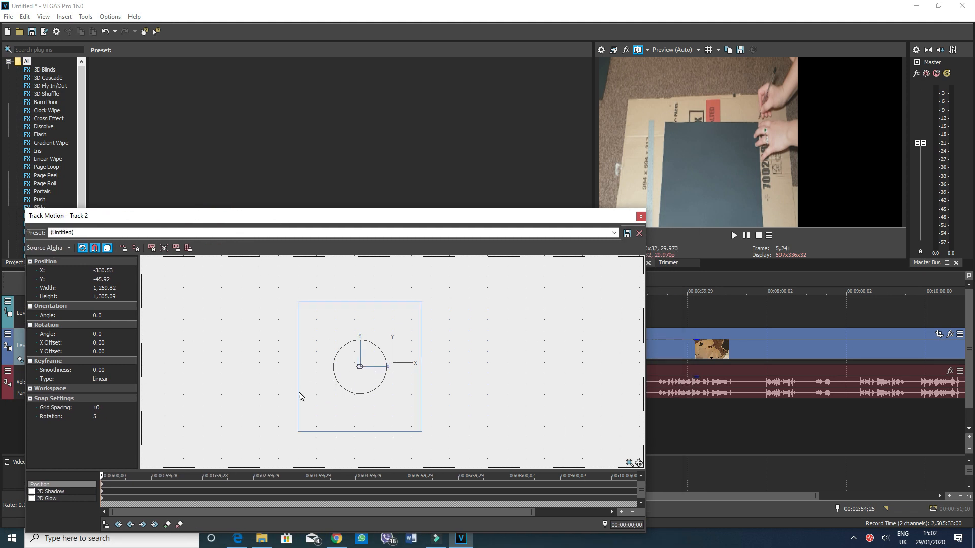
drag(279, 395, 388, 394)
drag(474, 292, 425, 354)
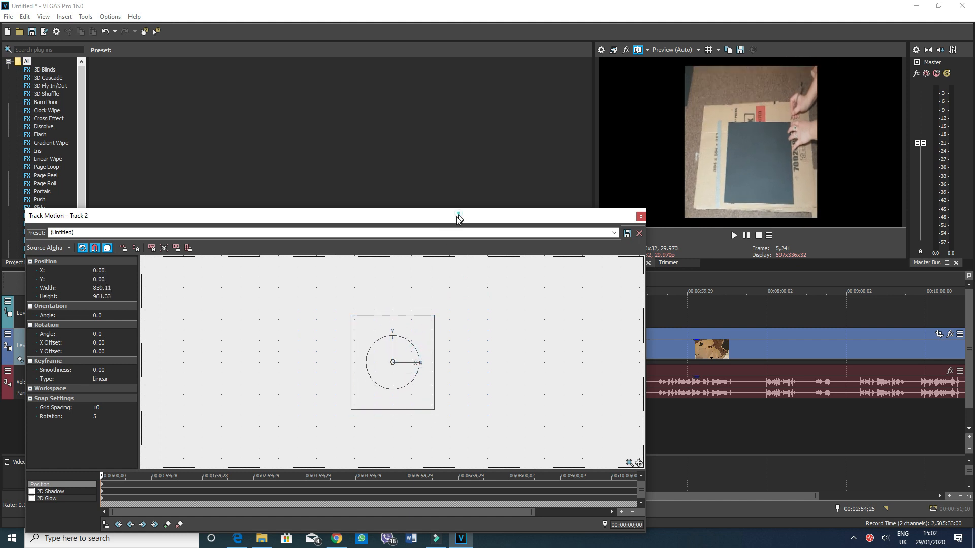
drag(459, 213, 437, 234)
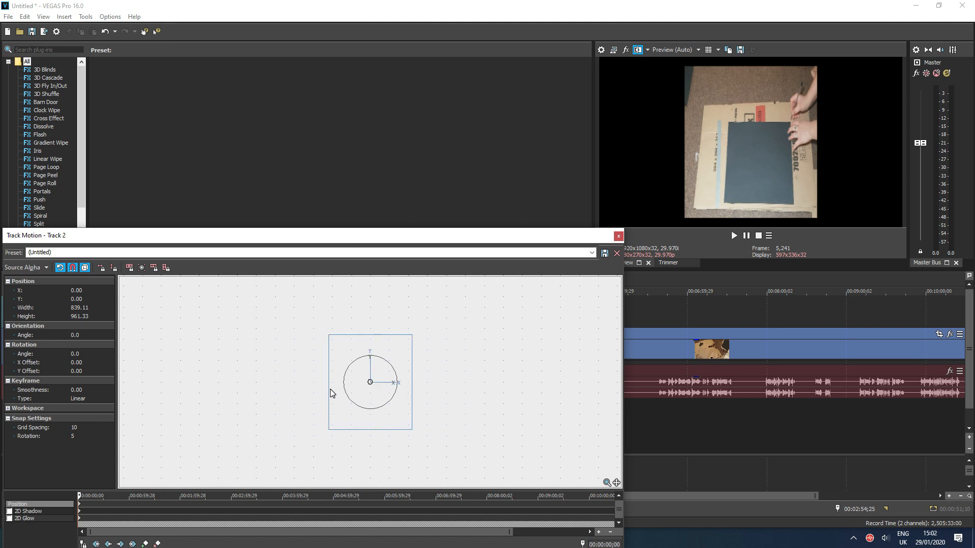
drag(343, 367, 310, 359)
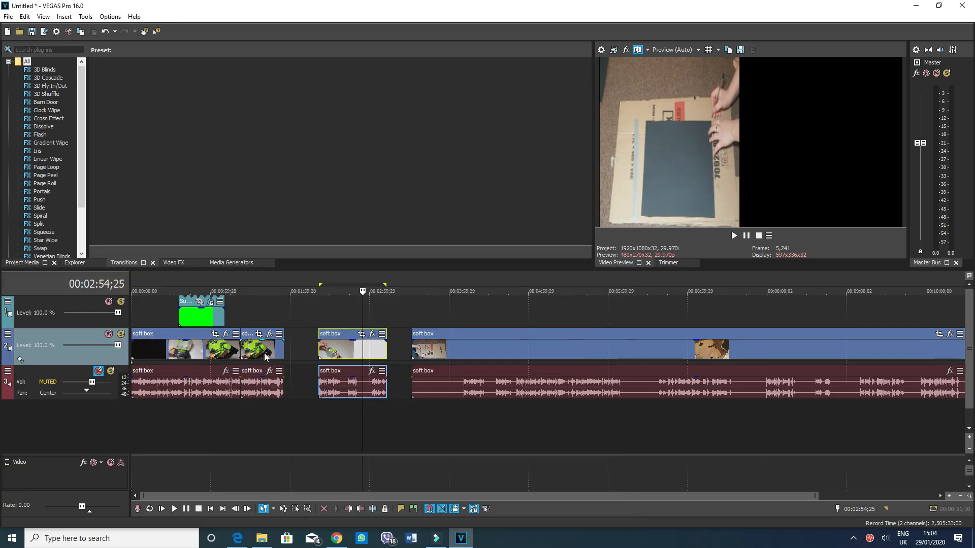
- Open Track Motion for track 2 at the second soft box event, center the picture, and turn off the horizontal and vertical movement locks
click(265, 357)
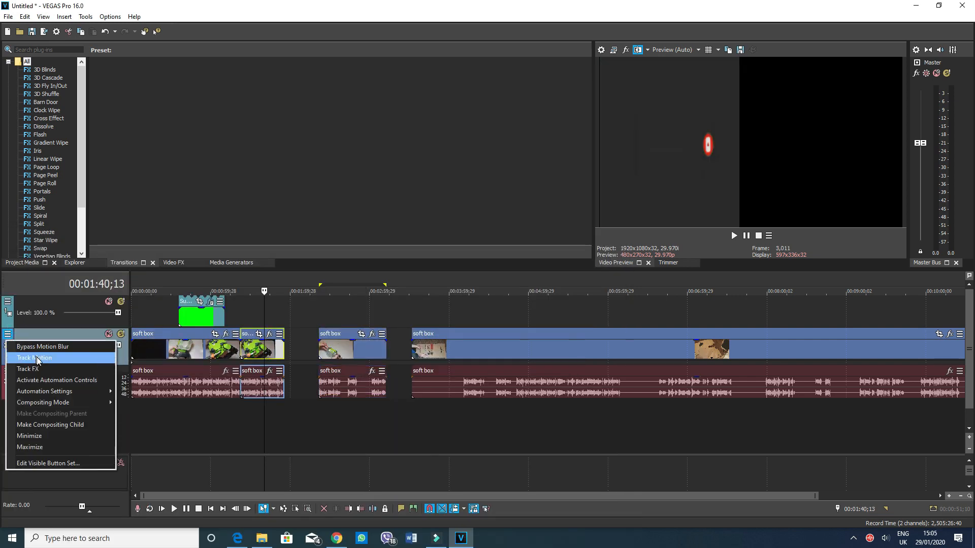
click(35, 358)
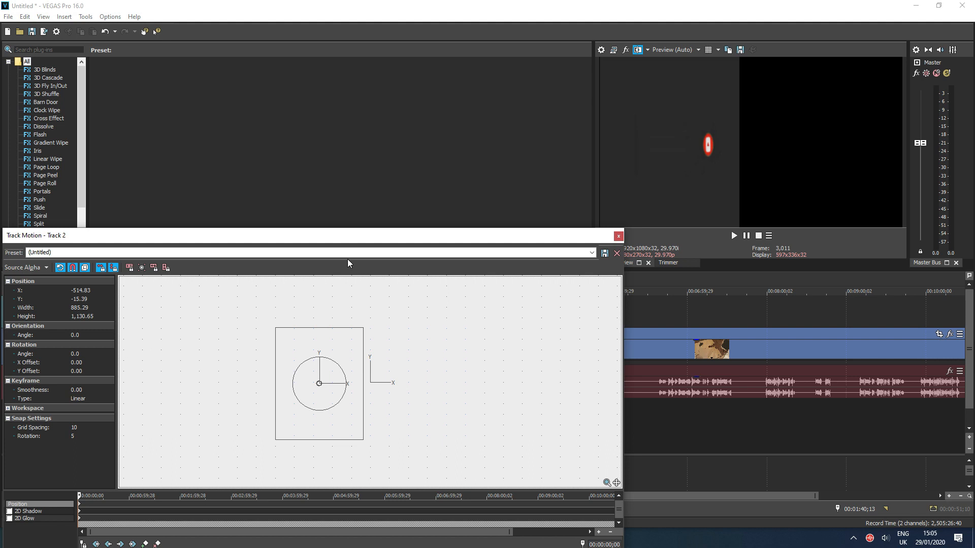
double_click(349, 354)
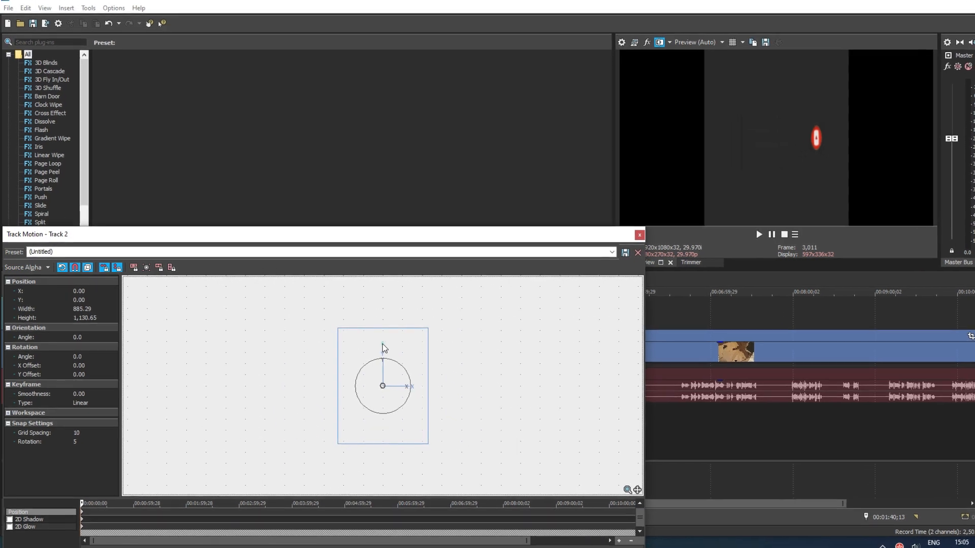
click(405, 339)
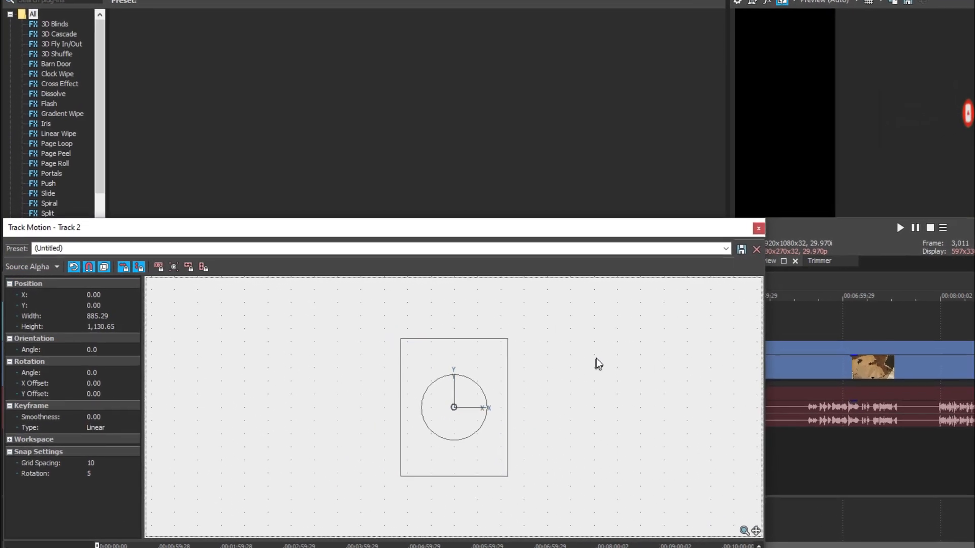
click(120, 268)
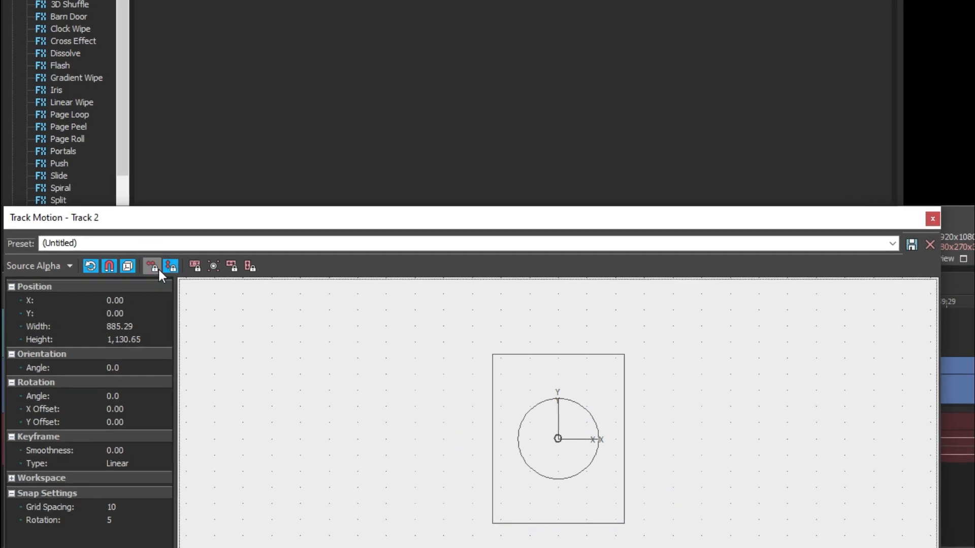
click(160, 267)
- Move track 2's picture into the frame's right half at about X 576, close Track Motion, and play the preview
drag(713, 404, 749, 411)
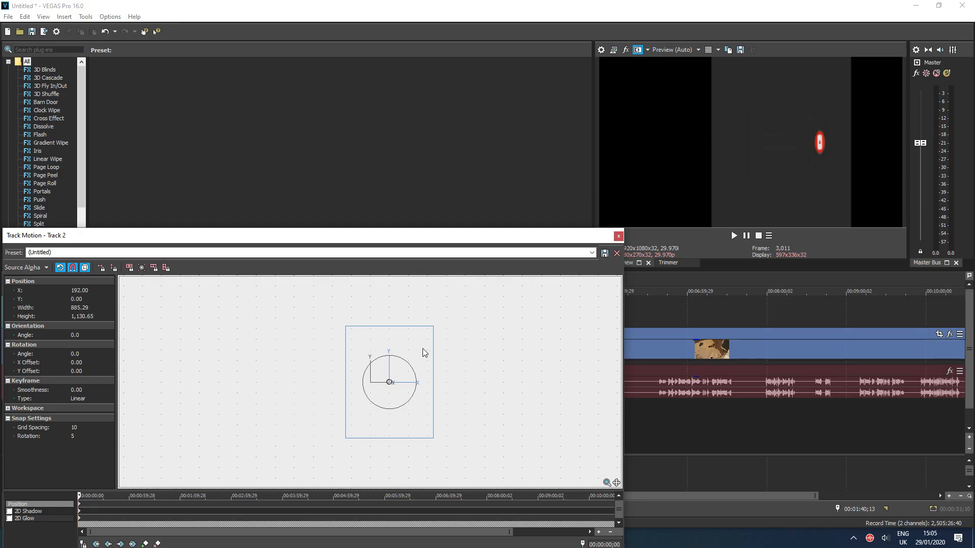
drag(422, 351, 431, 352)
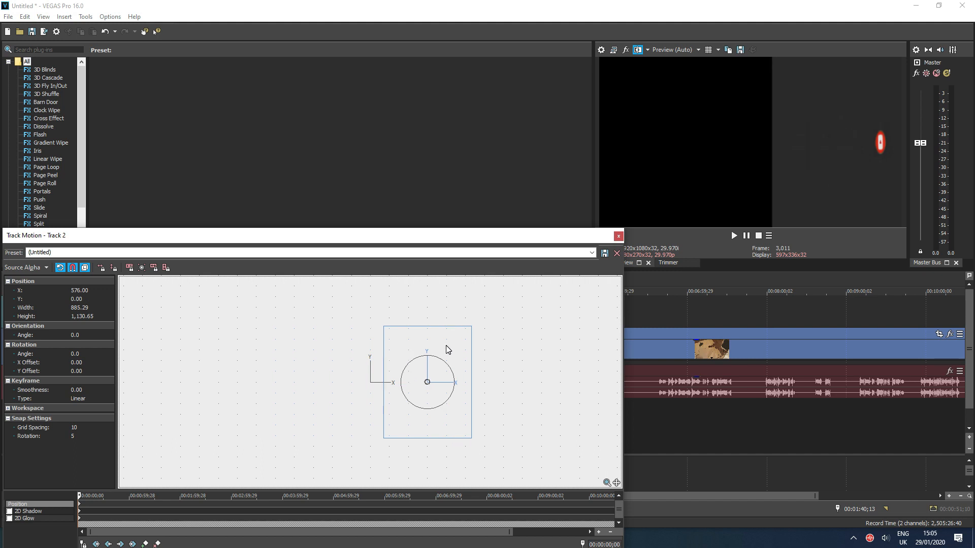
click(618, 237)
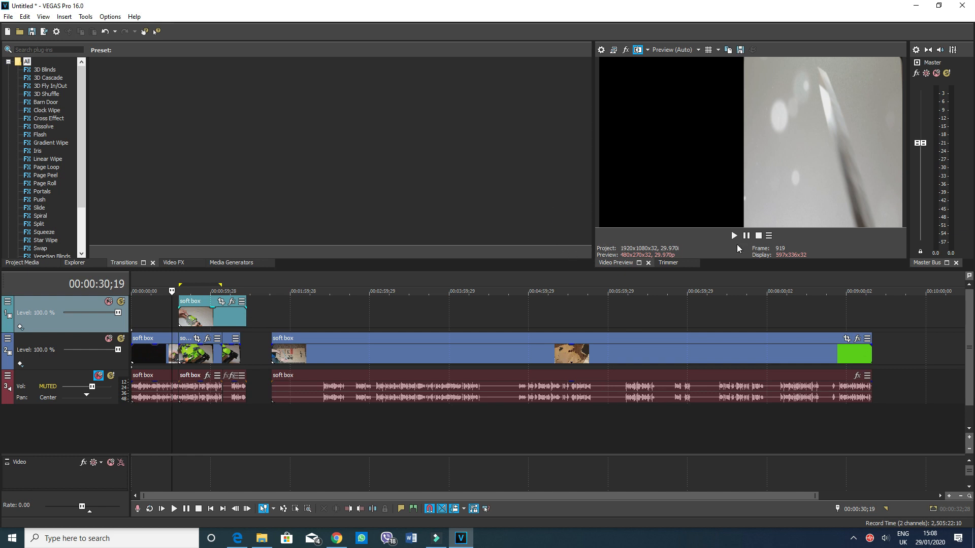
click(736, 234)
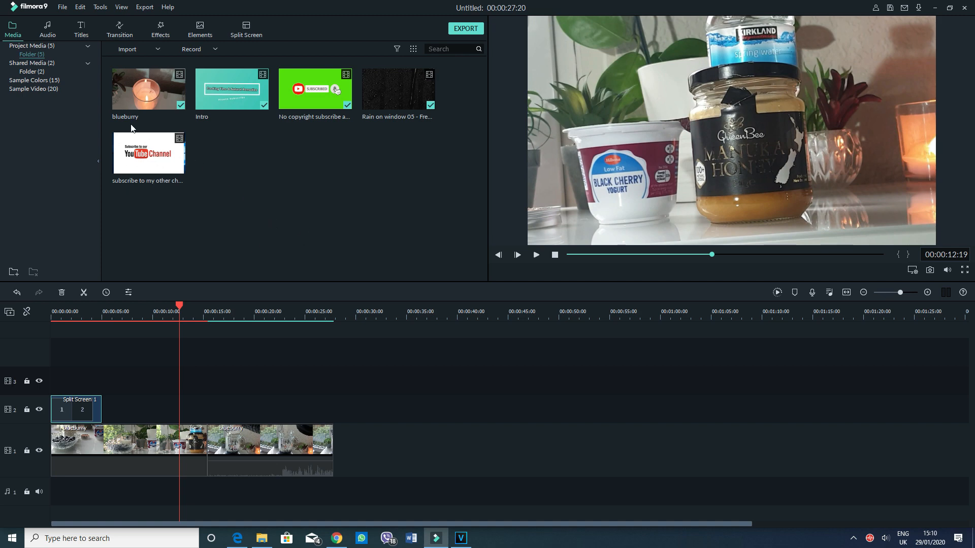
- Switch to Filmora9, try to import the No copyright subscribe clip again, and import the Magic Wand Effect (192 kbps) audio file
double_click(301, 205)
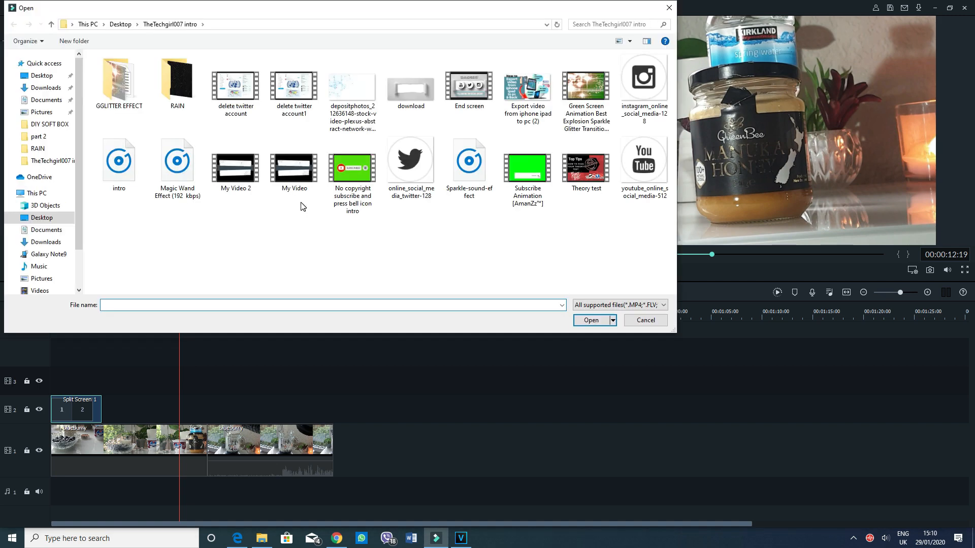
double_click(351, 172)
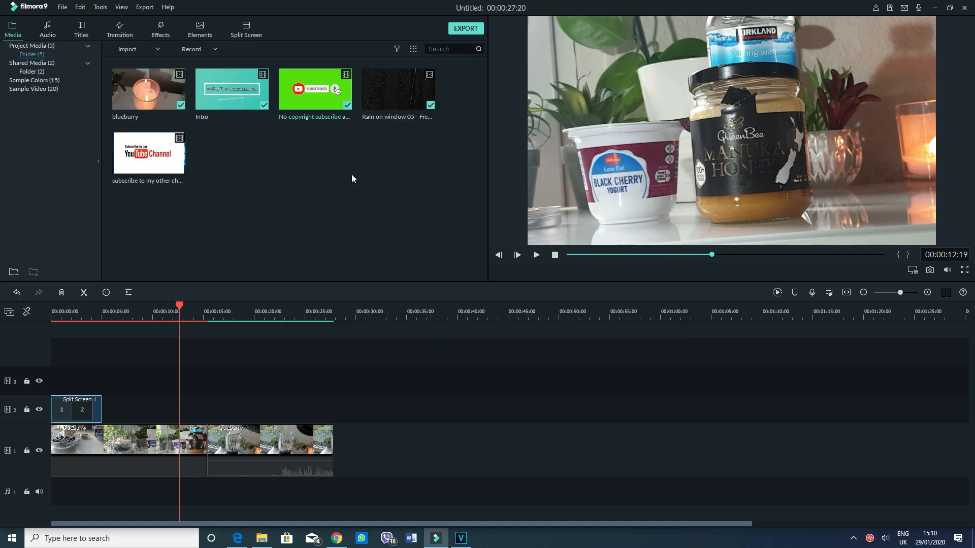
double_click(257, 186)
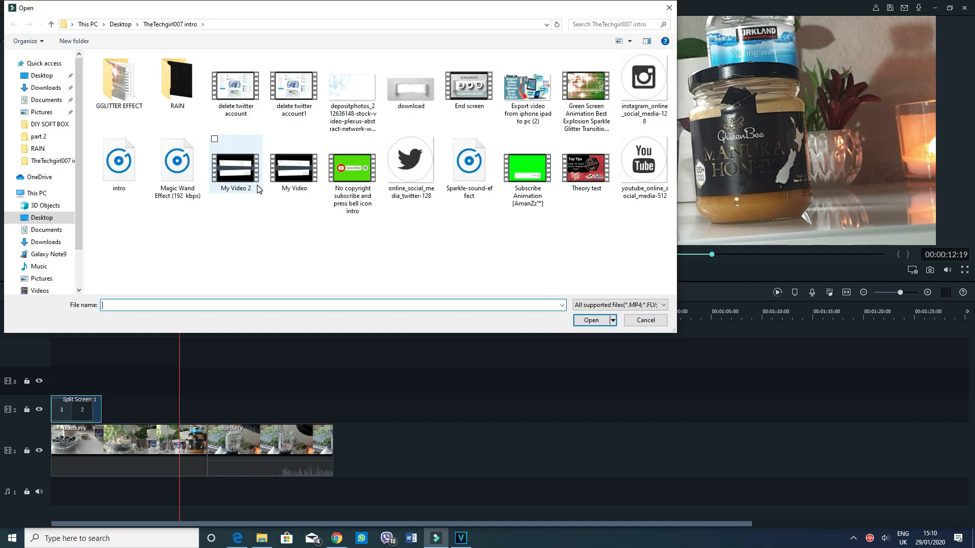
double_click(177, 168)
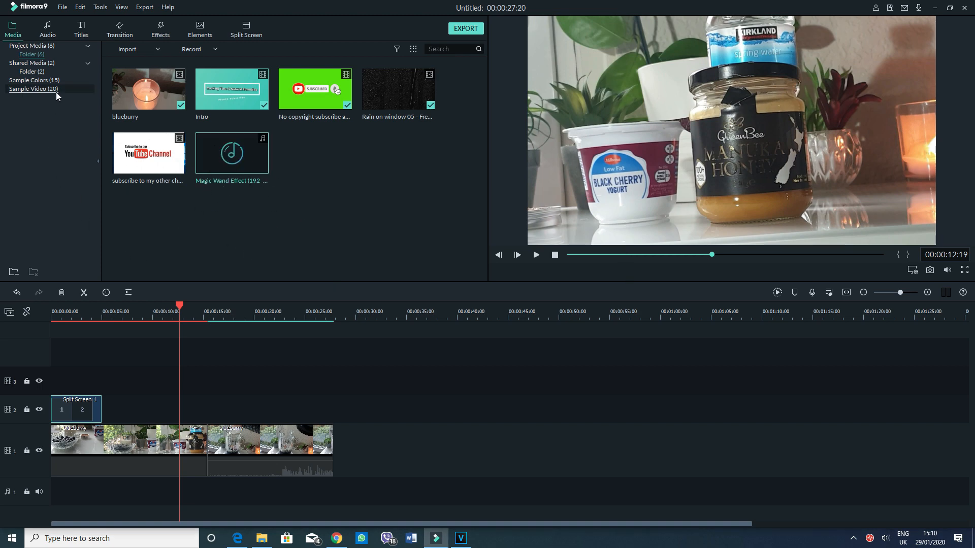
- Review the available ways to import media, including the Instant Cutter Tool
click(66, 8)
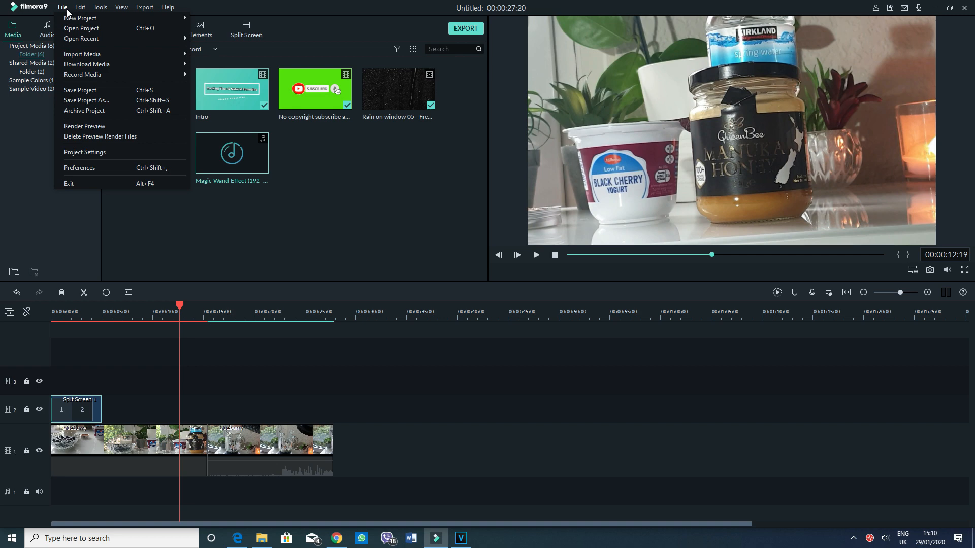
mouse_move(87, 57)
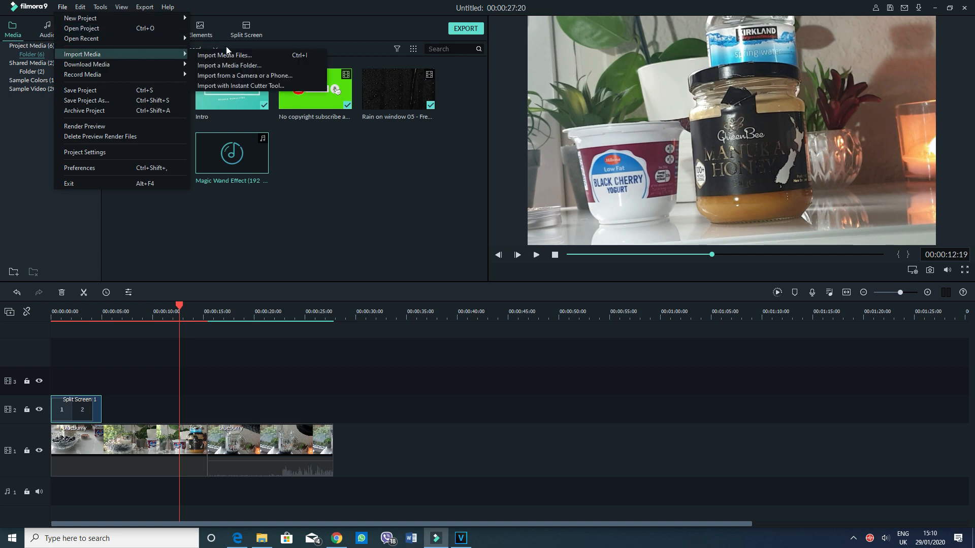
click(240, 86)
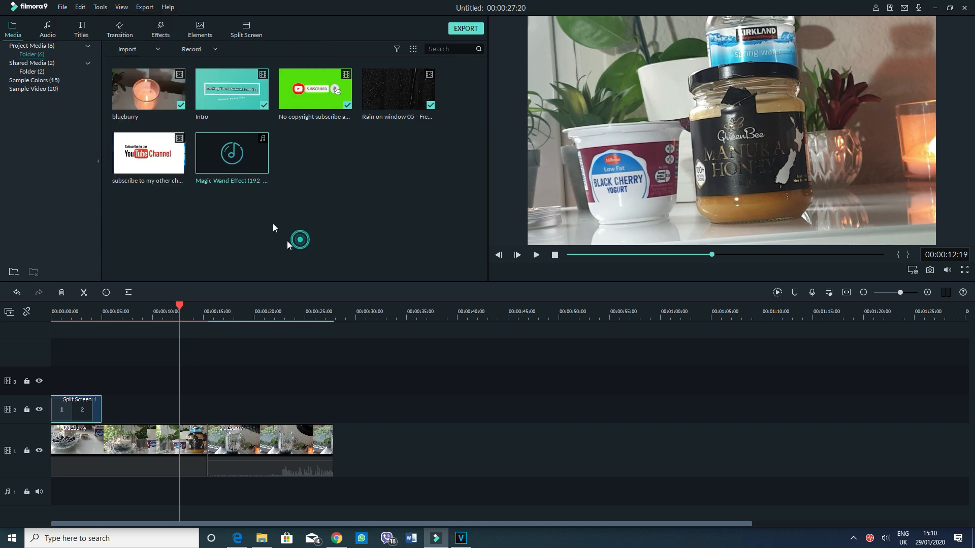
- Switch to VEGAS Pro and open the Green Screen Animation Best Explosion Sparkle Glitter video from the TheTechgirl007 intro folder
click(460, 538)
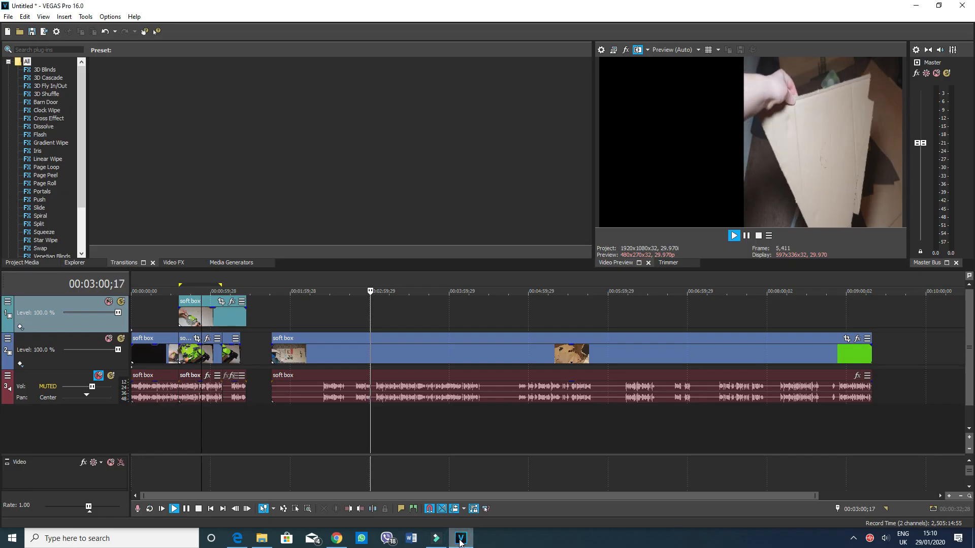
click(19, 33)
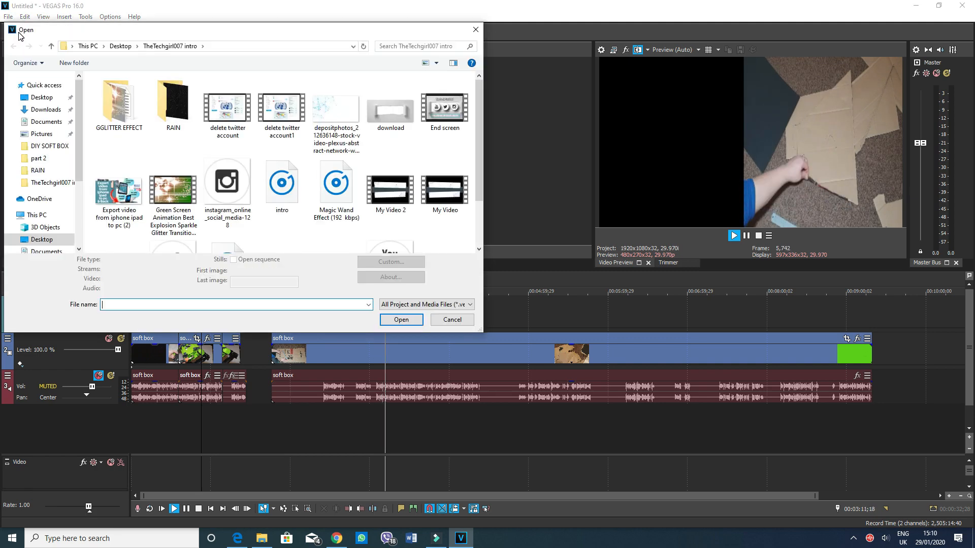
double_click(153, 203)
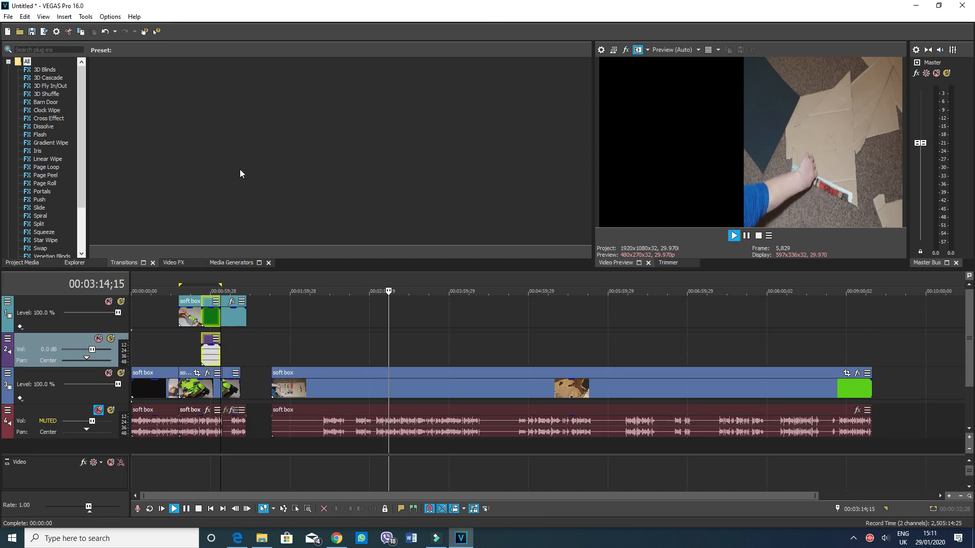
- Show the project's media list and import the download image into it from the TheTechgirl007 intro folder
click(23, 263)
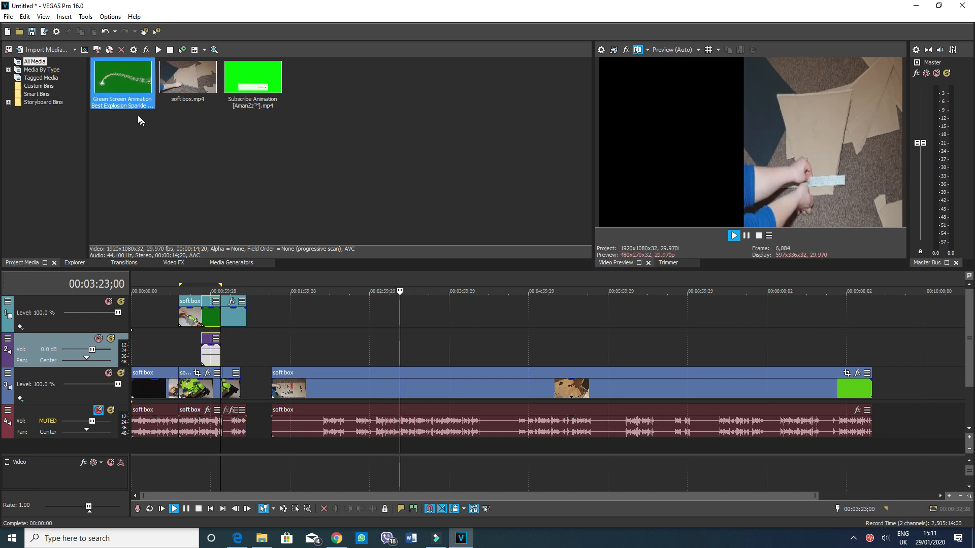
click(36, 53)
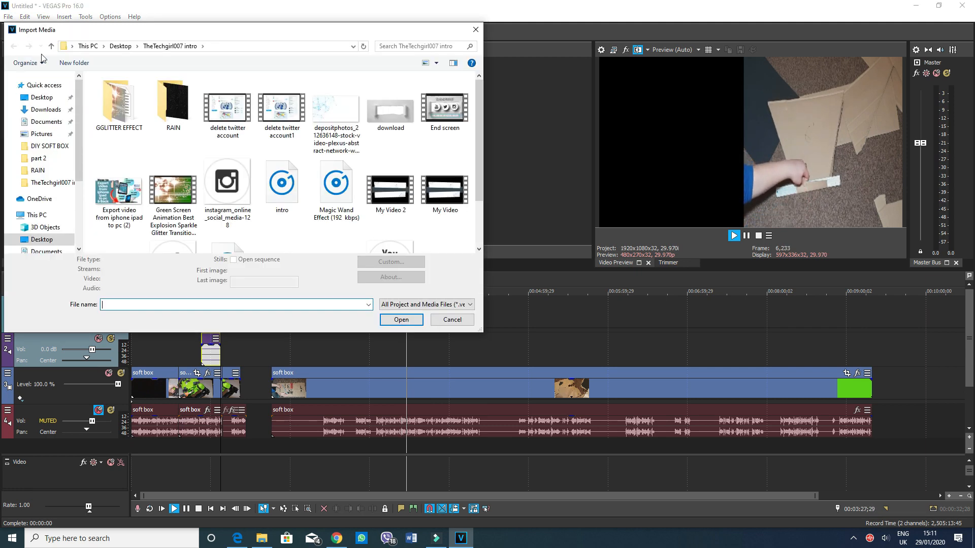
double_click(403, 121)
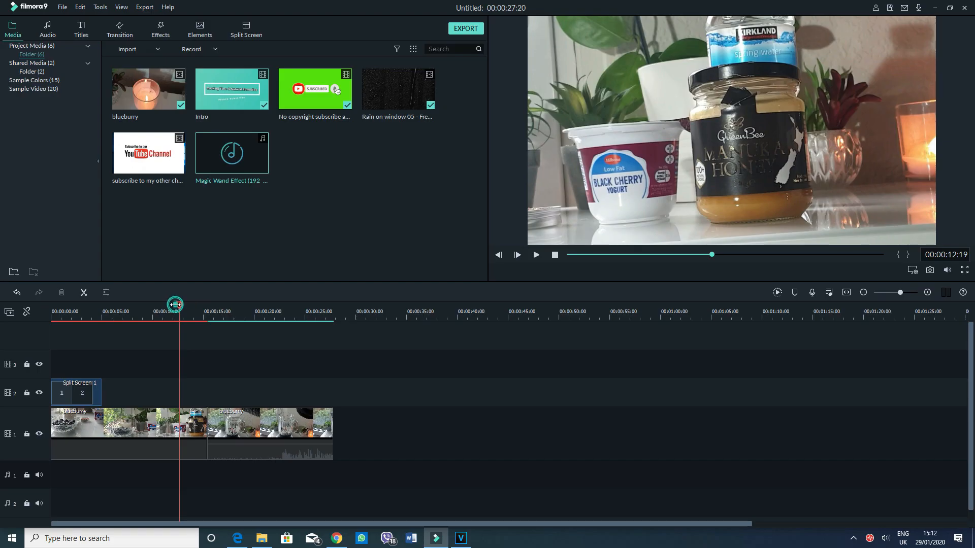
- Move the timeline playhead to 00:00:03:09, over the Split Screen 1 clip
drag(175, 304, 176, 308)
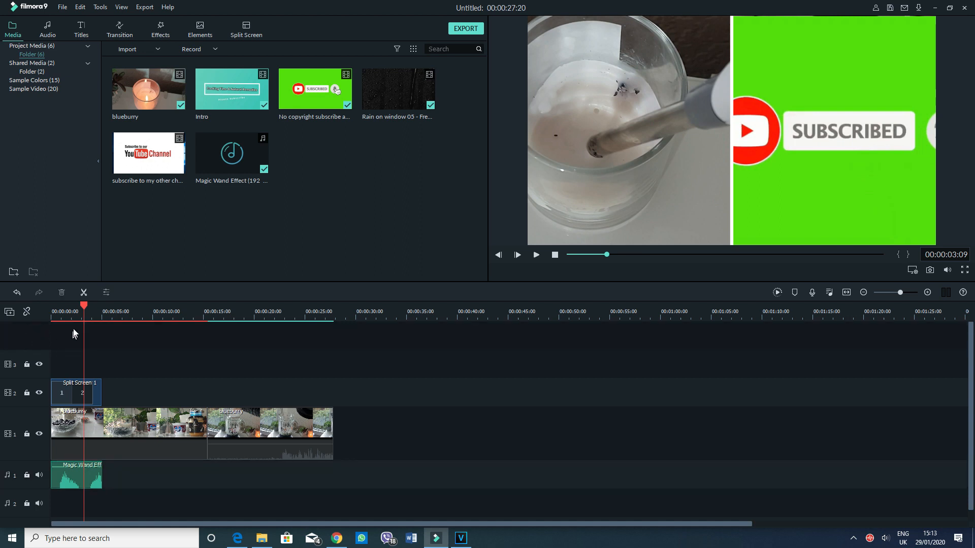
scroll(14, 512, down, 1)
scroll(13, 481, up, 1)
- Add a third audio track to the timeline and bring it into view
right_click(26, 346)
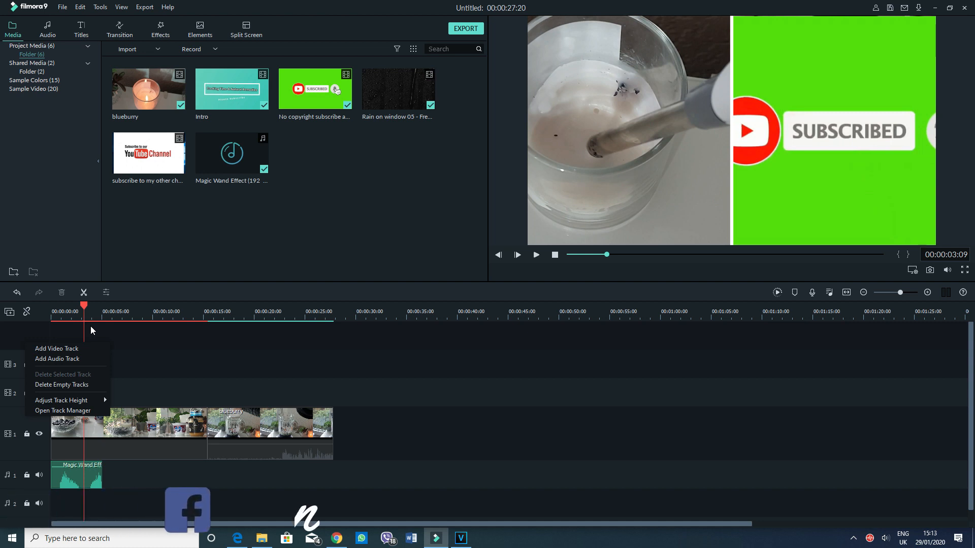
click(25, 341)
right_click(23, 341)
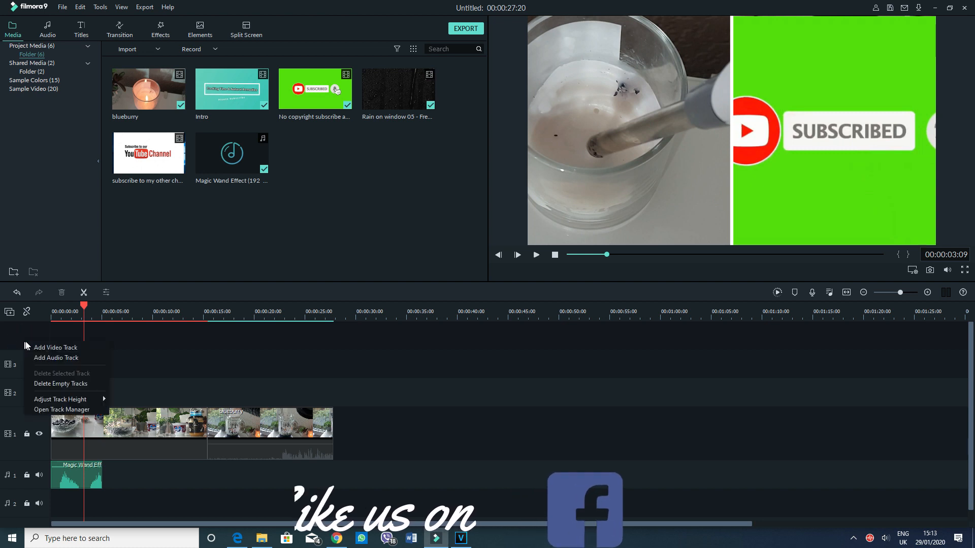
click(72, 359)
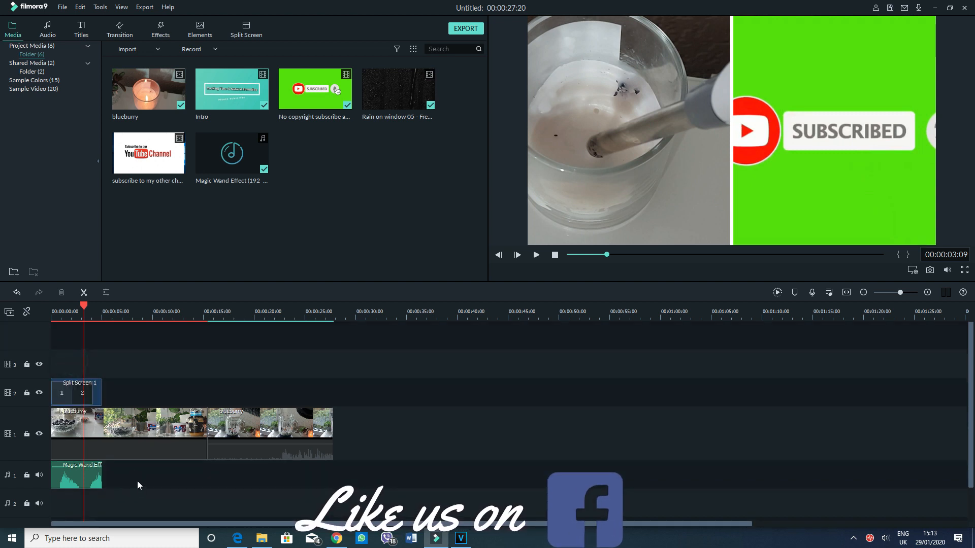
scroll(138, 485, down, 2)
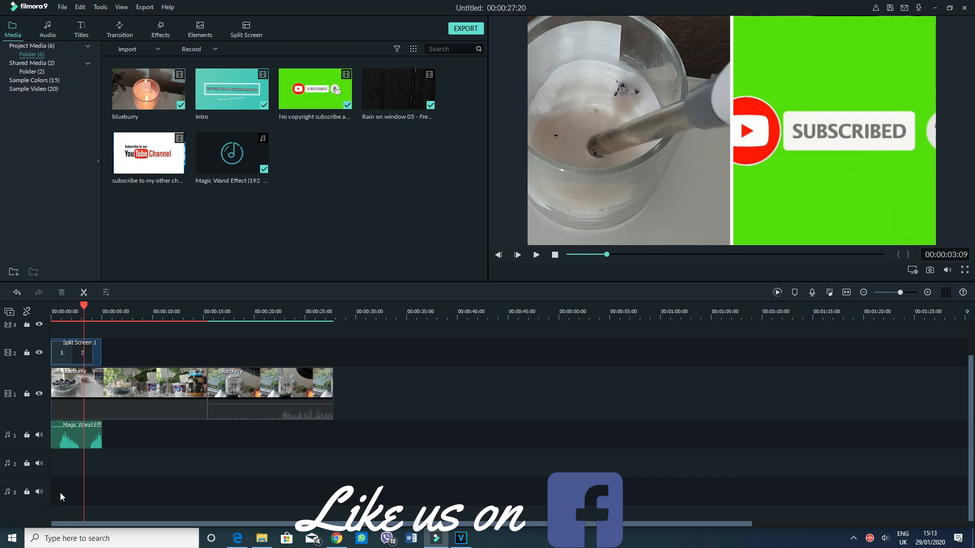